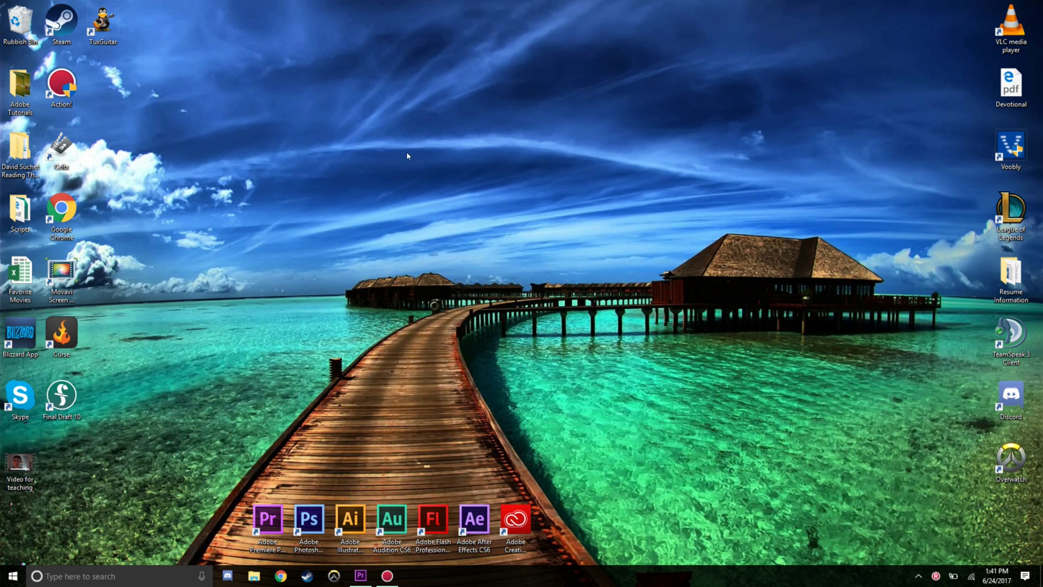
- Bring Premiere Pro forward and choose the Assembly layout from Window > Workspaces
{"action": "left_click", "coordinate": [361, 576]}
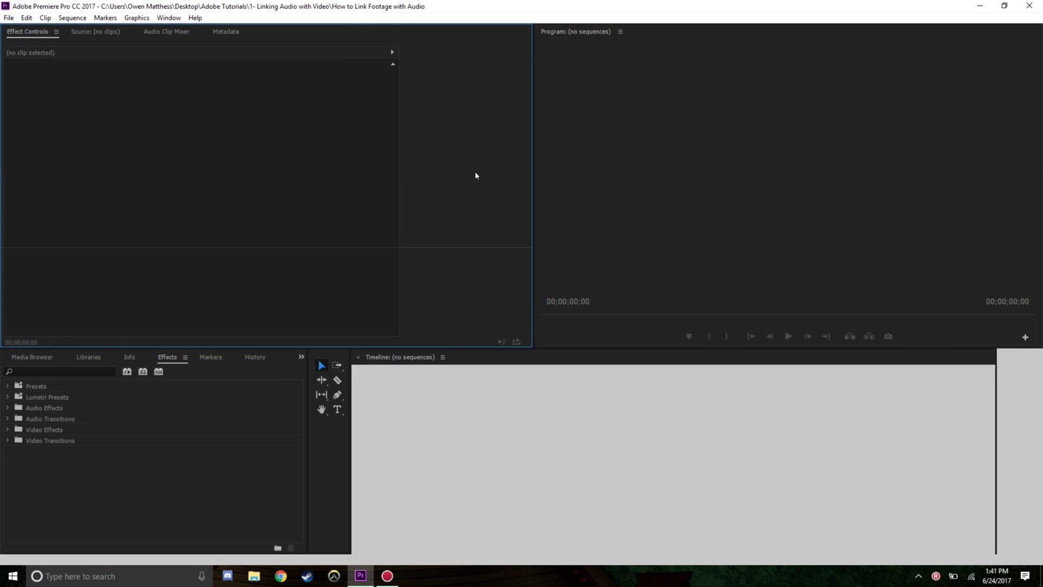
{"action": "left_click", "coordinate": [169, 17]}
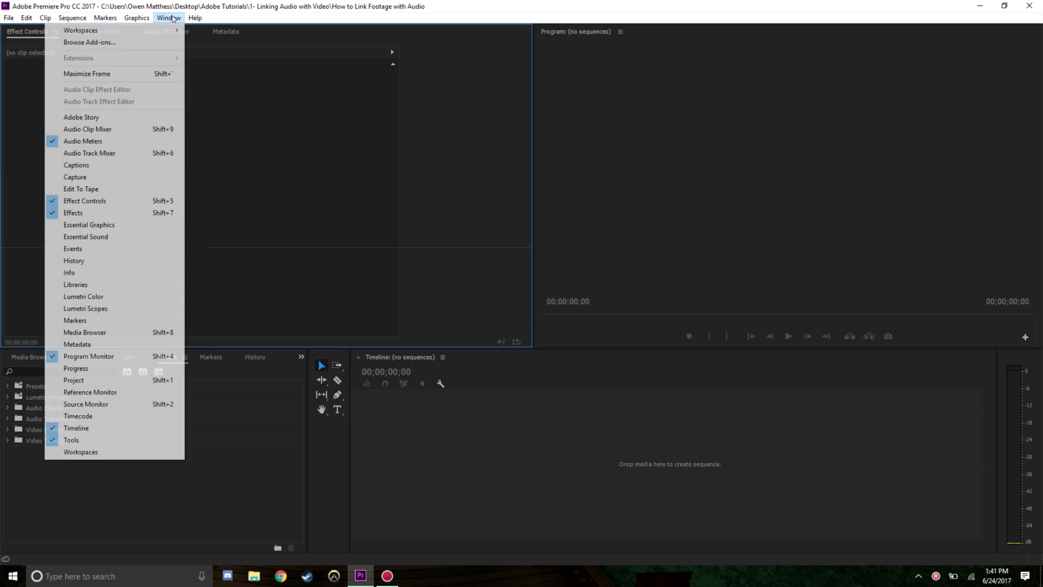
{"action": "mouse_move", "coordinate": [160, 30]}
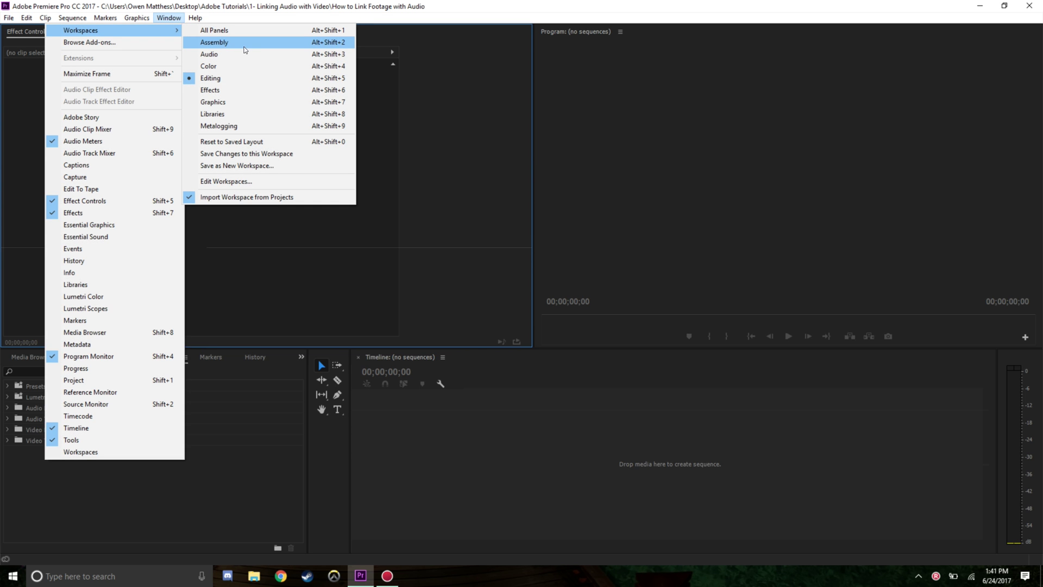
{"action": "left_click", "coordinate": [244, 45]}
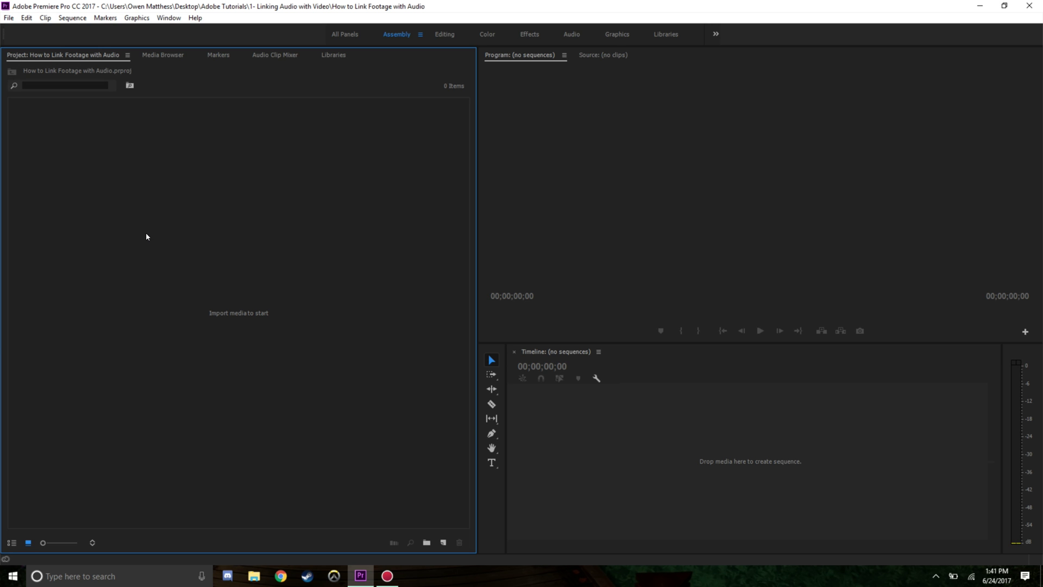
- Import the Audio folder from My Passport (D:) > The Trick Tutorial and dismiss the import-failure notice
{"action": "double_click", "coordinate": [146, 313]}
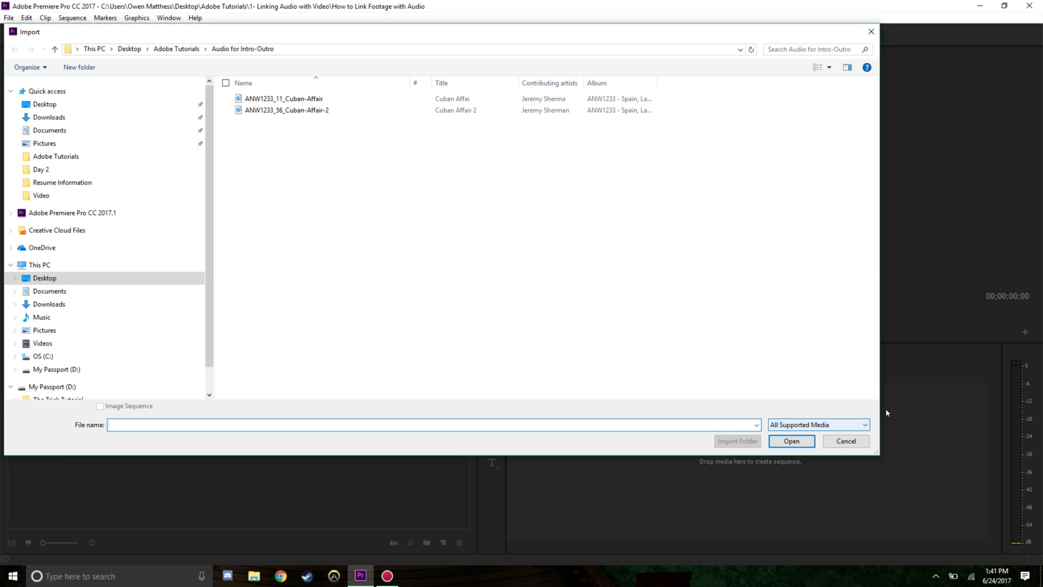
{"action": "left_click_drag", "start_coordinate": [878, 455], "coordinate": [935, 512]}
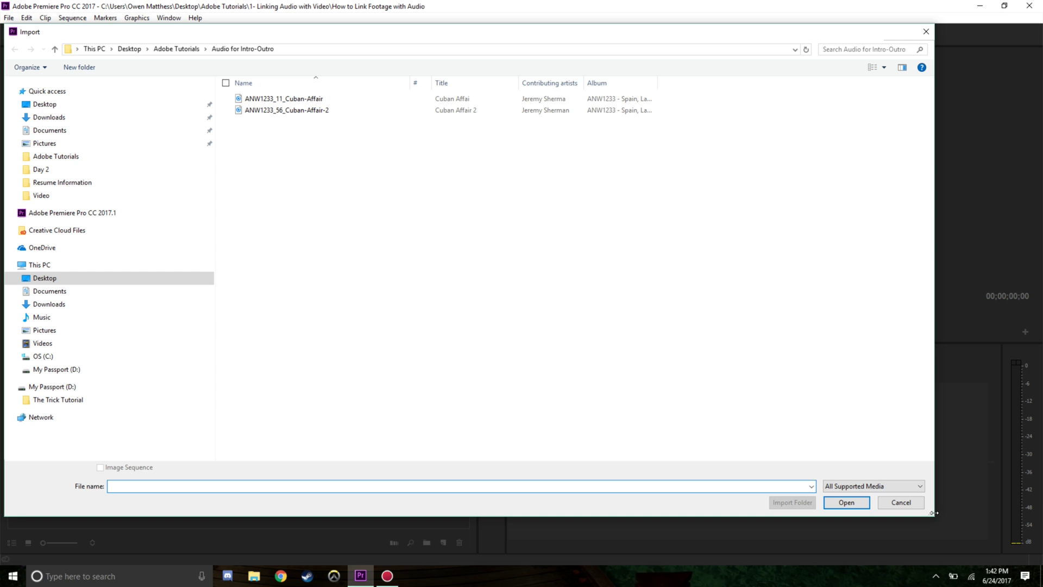
{"action": "left_click", "coordinate": [60, 386]}
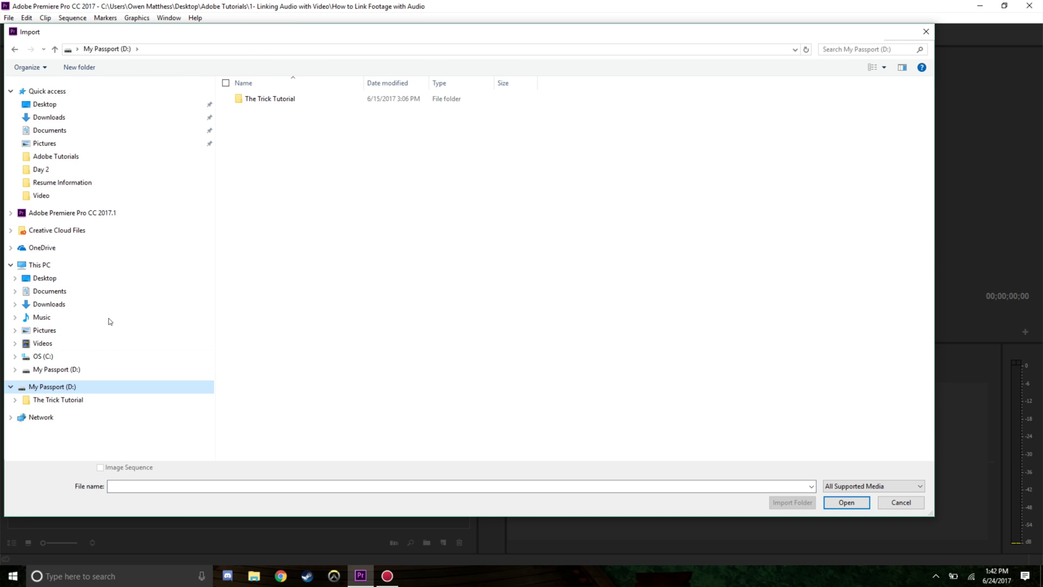
{"action": "double_click", "coordinate": [272, 99]}
{"action": "left_click", "coordinate": [253, 98]}
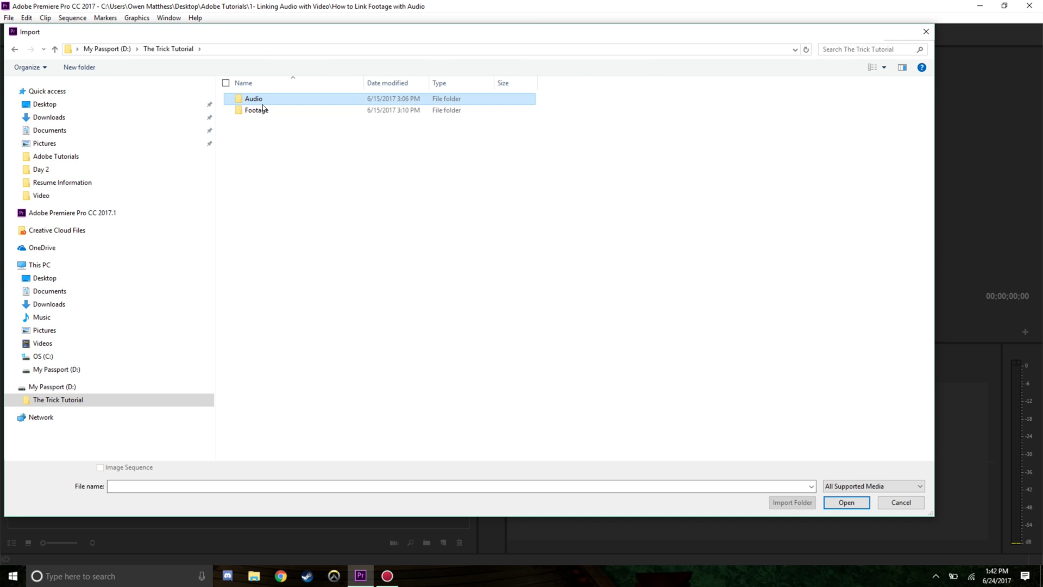
{"action": "left_click", "coordinate": [257, 110], "text": "shift"}
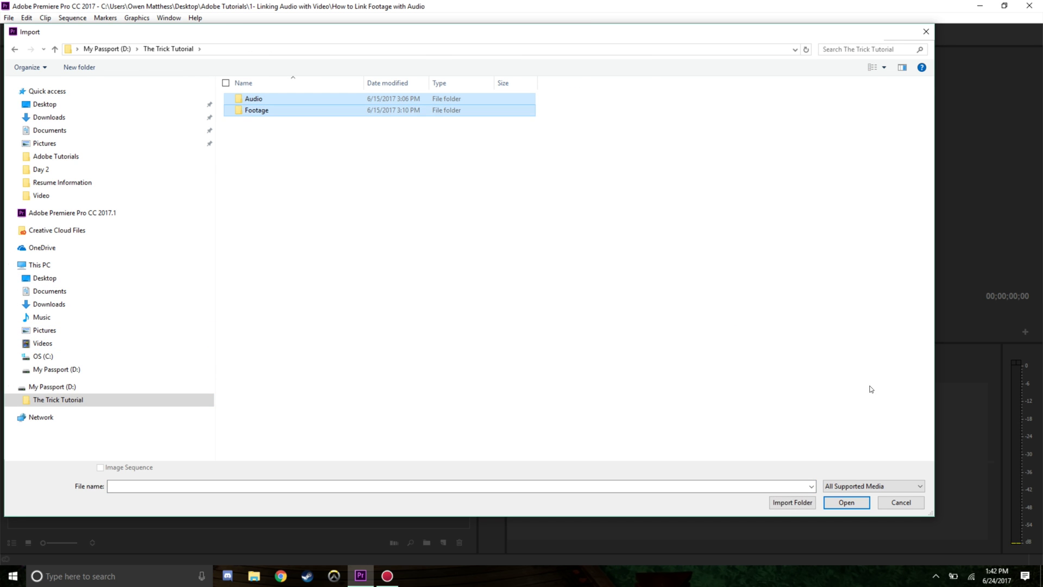
{"action": "left_click", "coordinate": [315, 103]}
{"action": "left_click", "coordinate": [792, 502]}
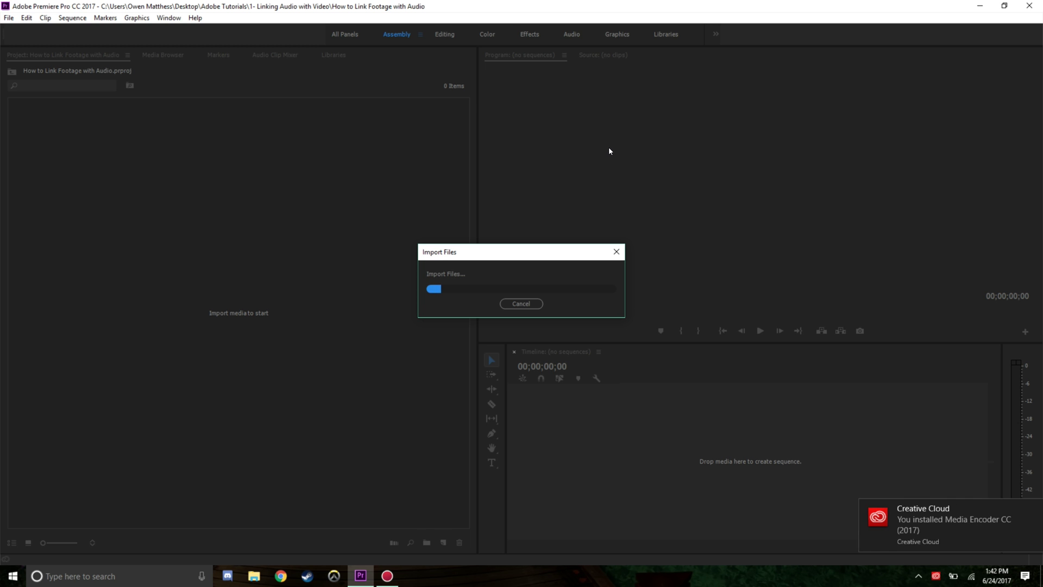
{"action": "left_click", "coordinate": [1033, 508]}
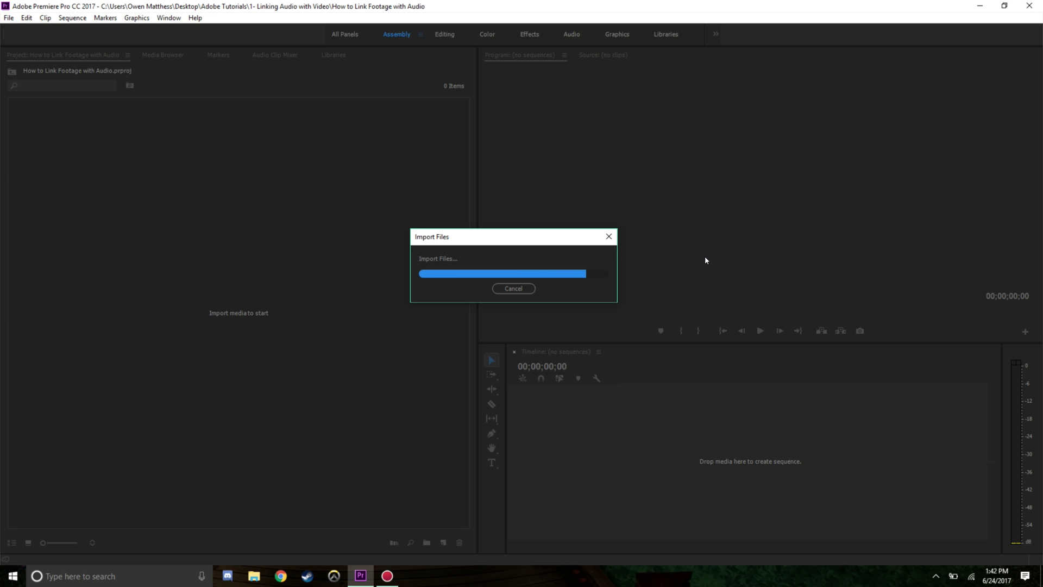
{"action": "left_click", "coordinate": [541, 345]}
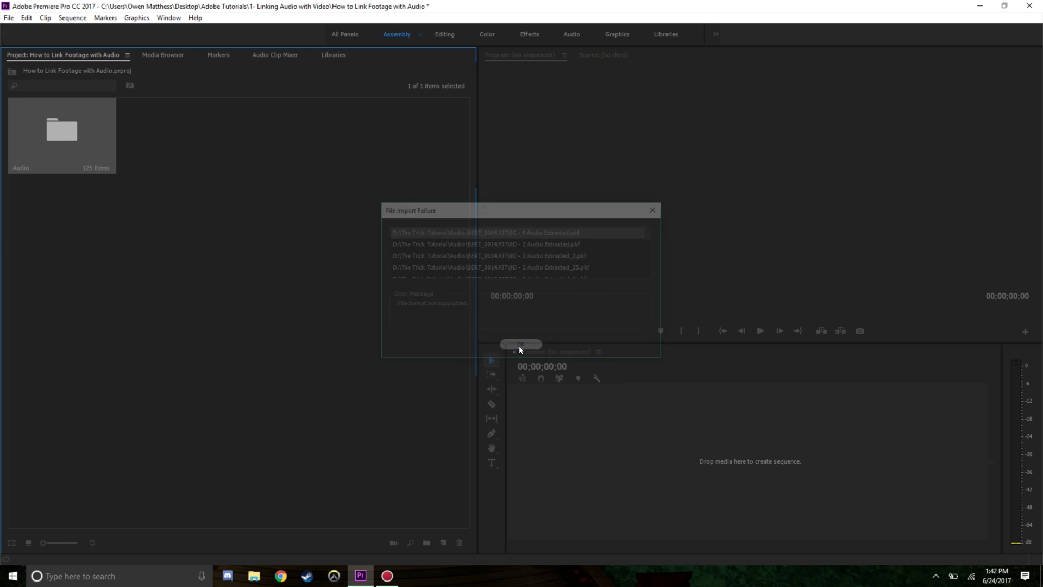
{"action": "left_click", "coordinate": [175, 273]}
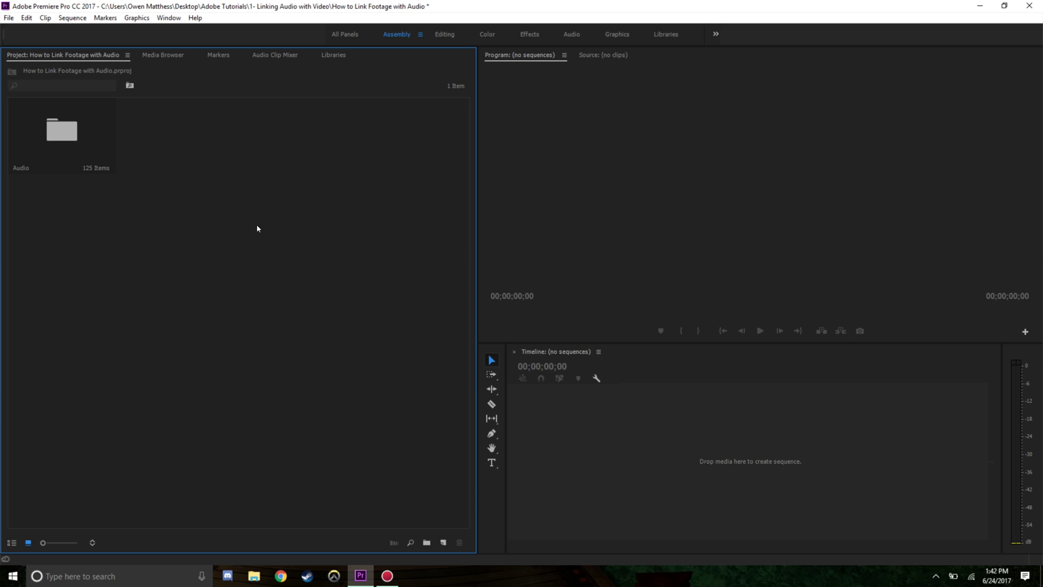
- Import the Footage folder from The Trick Tutorial as a second bin
{"action": "double_click", "coordinate": [223, 159]}
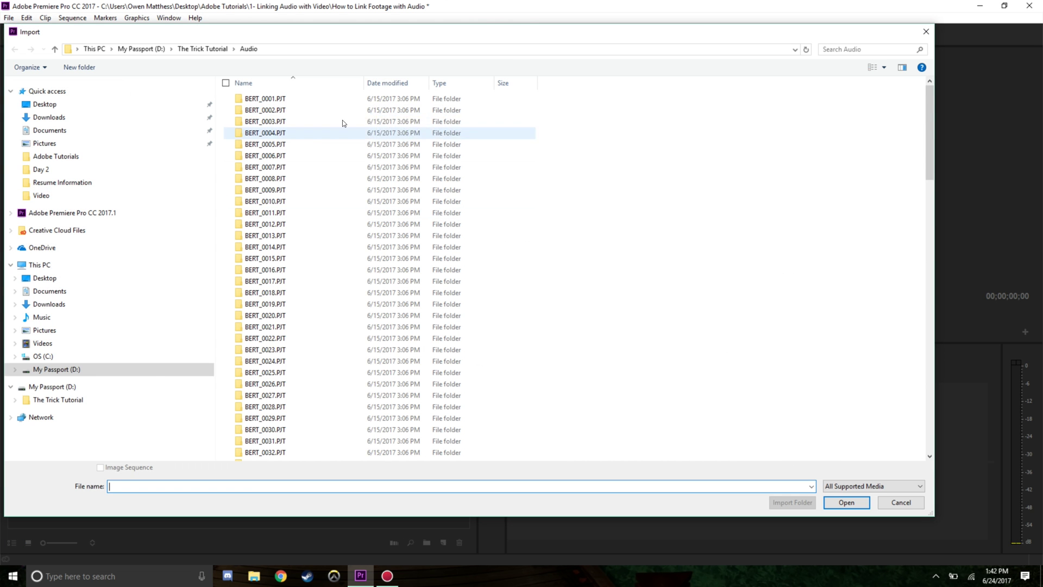
{"action": "left_click", "coordinate": [48, 400]}
{"action": "left_click", "coordinate": [262, 111]}
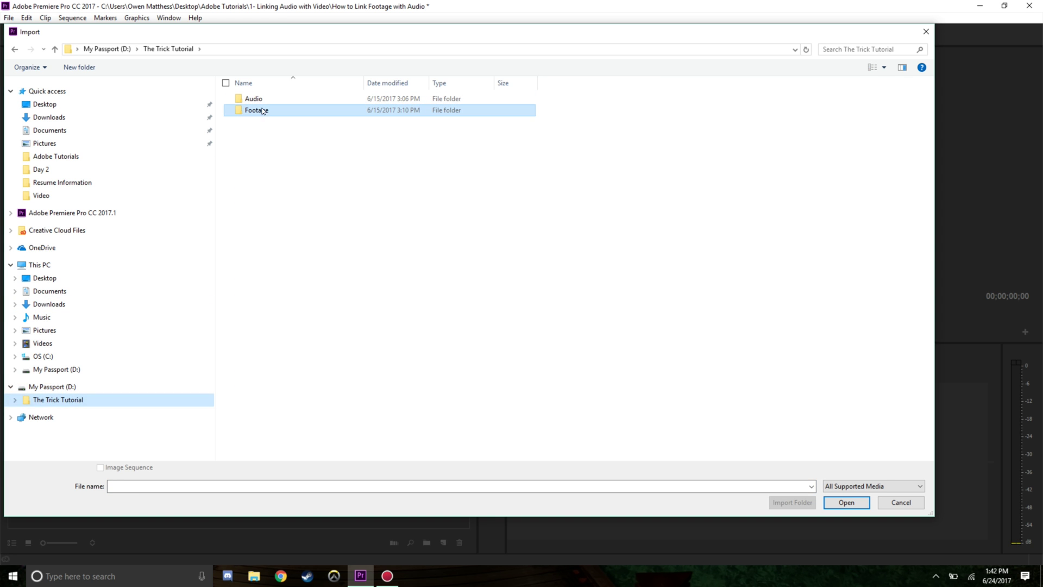
{"action": "left_click", "coordinate": [792, 502]}
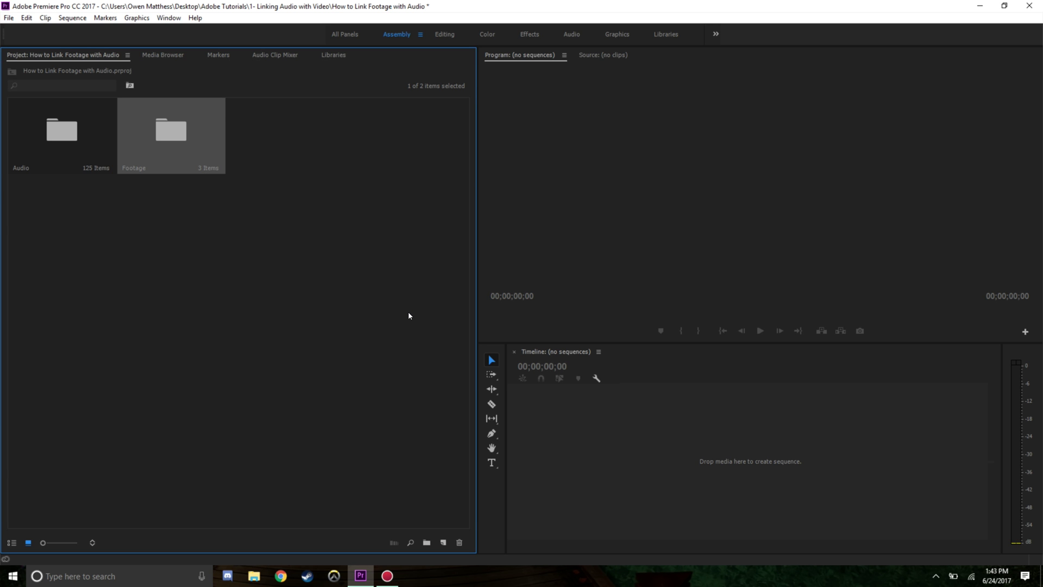
- Open the Footage bin in its own window and browse the Day 1 clips
{"action": "left_click", "coordinate": [320, 286]}
{"action": "double_click", "coordinate": [201, 153]}
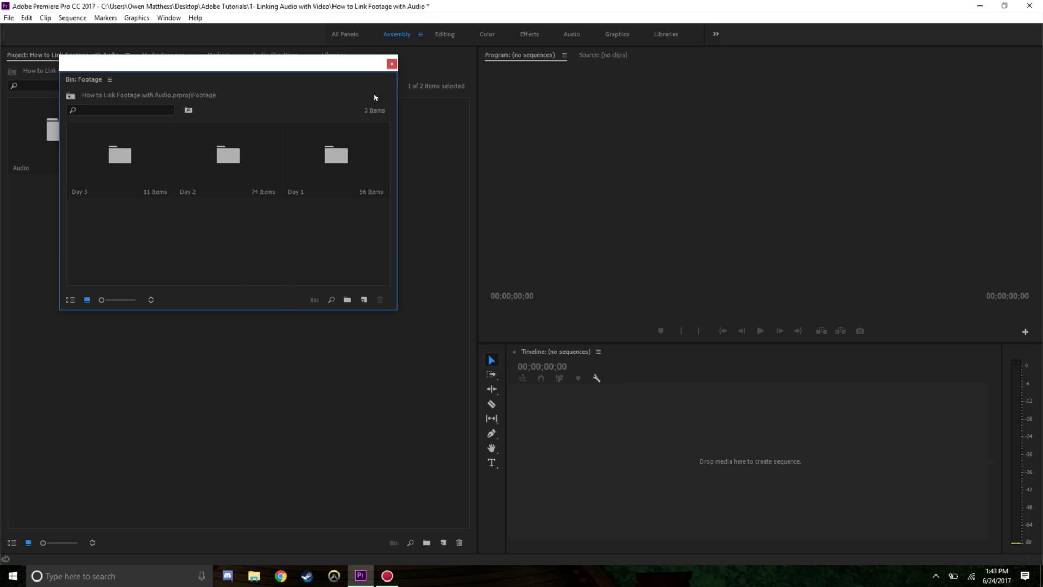
{"action": "double_click", "coordinate": [336, 163]}
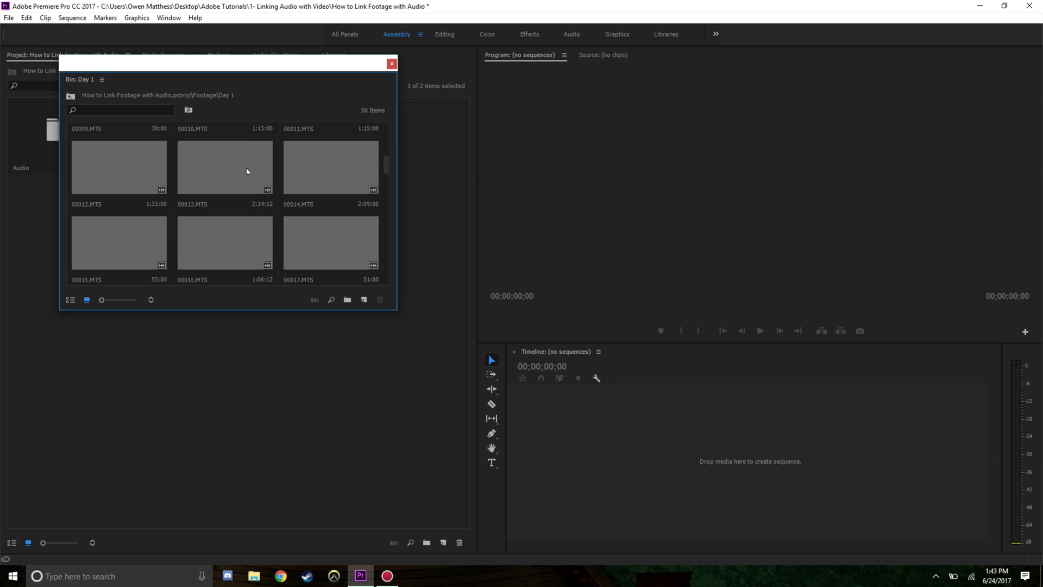
{"action": "scroll", "coordinate": [301, 269], "scroll_direction": "down", "scroll_amount": 1}
{"action": "left_click_drag", "start_coordinate": [392, 312], "coordinate": [807, 543]}
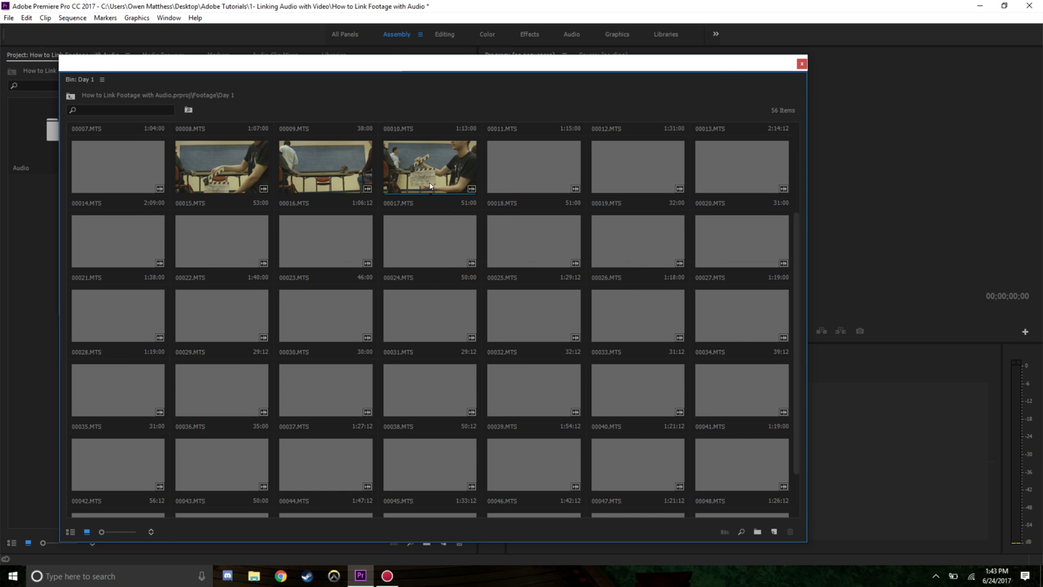
- Open the Day 2 bin, filter it by '00009' and select 00009.MTS
{"action": "left_click", "coordinate": [71, 95]}
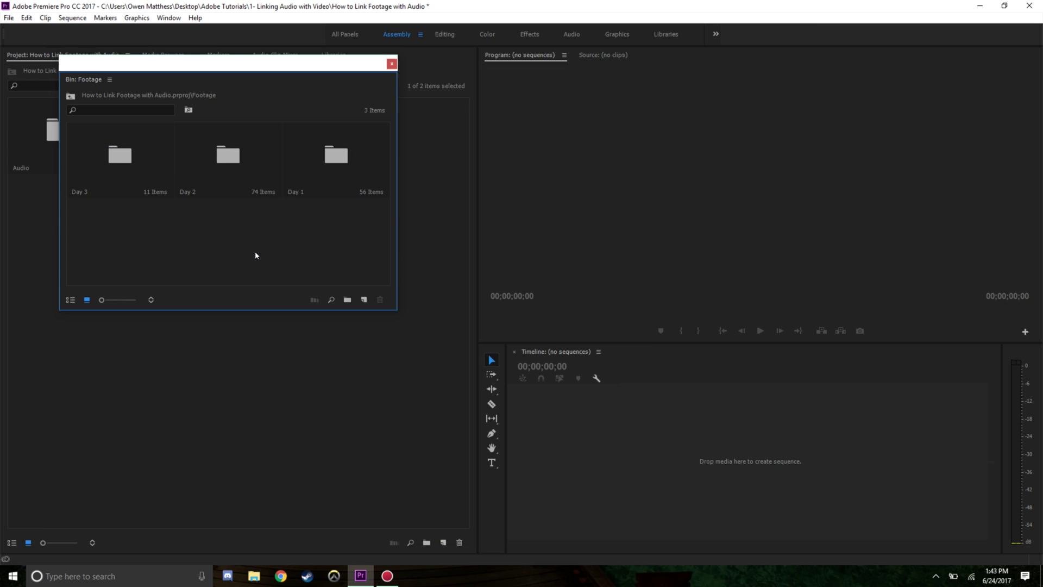
{"action": "double_click", "coordinate": [230, 172]}
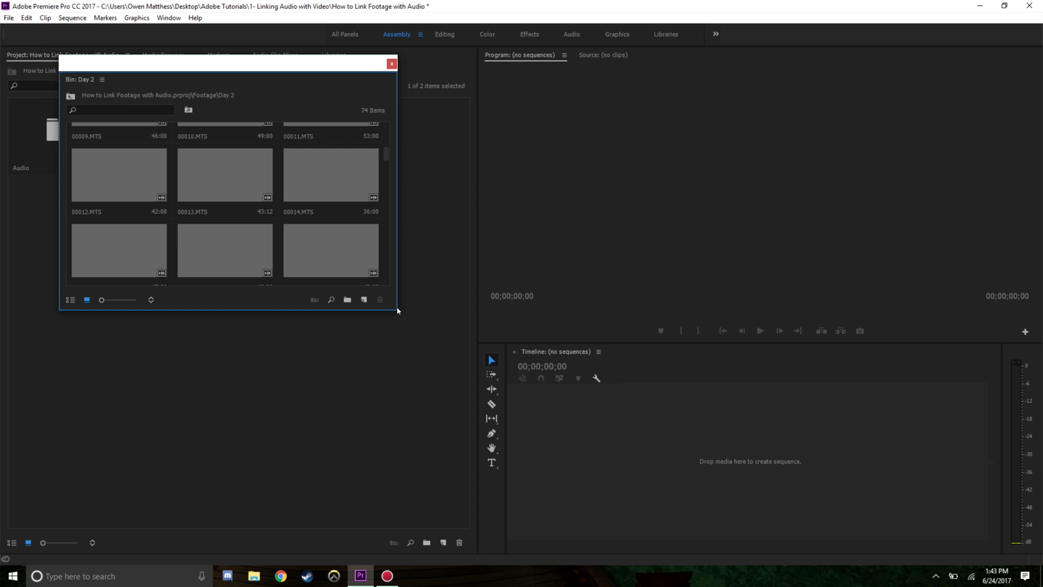
{"action": "left_click_drag", "start_coordinate": [397, 308], "coordinate": [845, 551]}
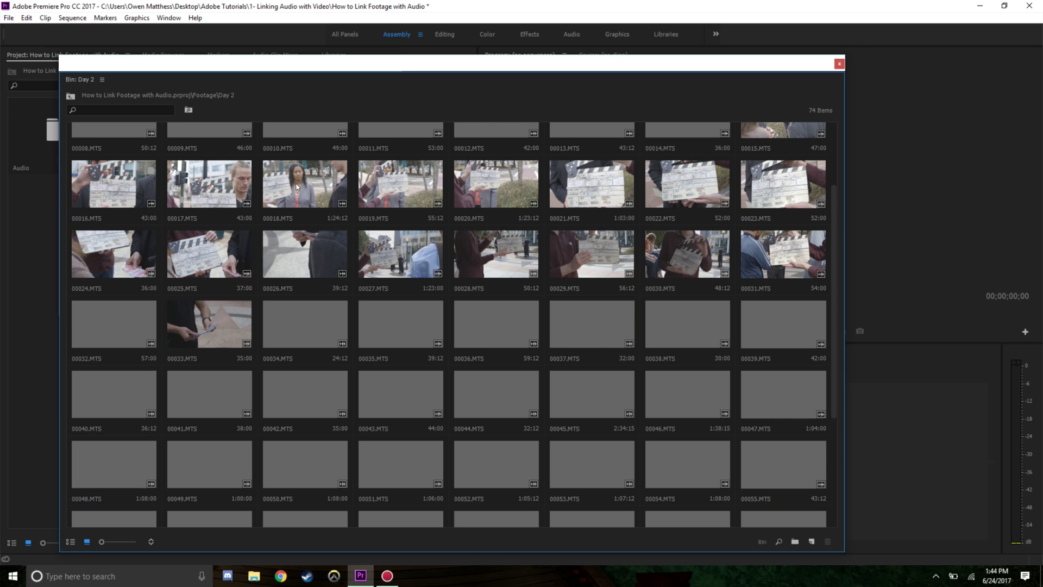
{"action": "left_click", "coordinate": [119, 107]}
{"action": "type", "text": "00009"}
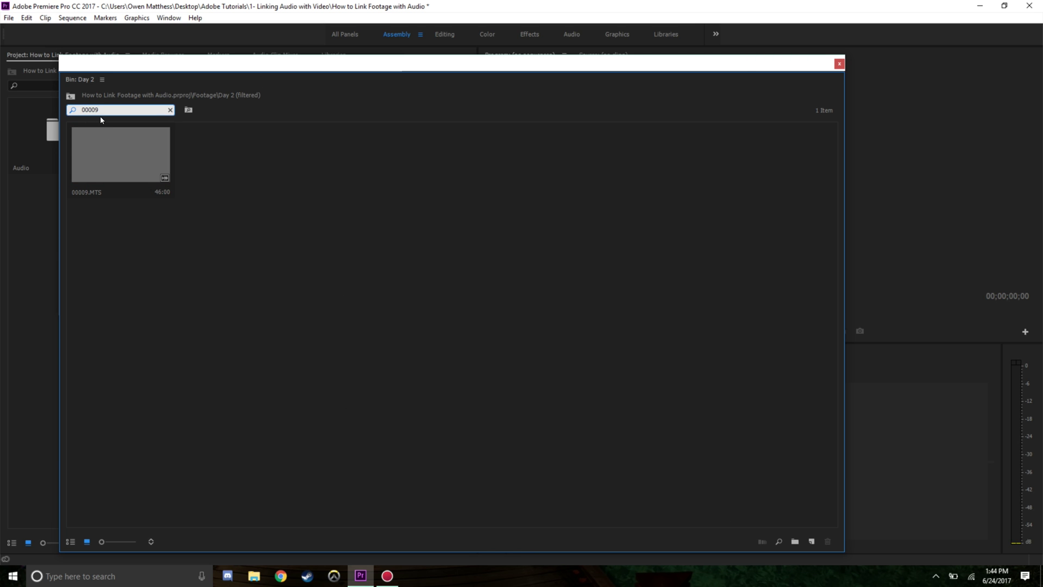
{"action": "left_click", "coordinate": [133, 166]}
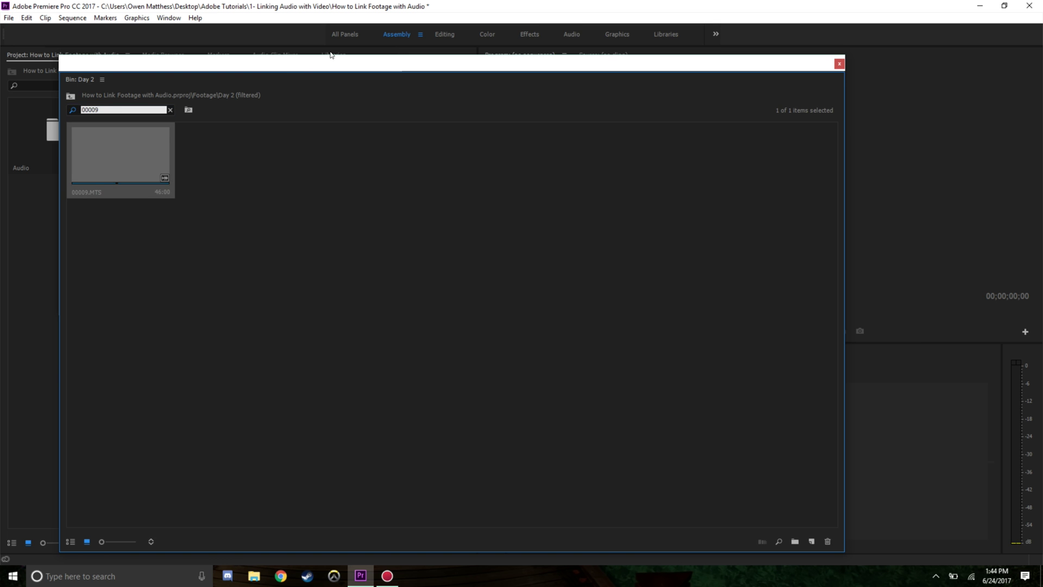
{"action": "left_click_drag", "start_coordinate": [315, 65], "coordinate": [294, 398]}
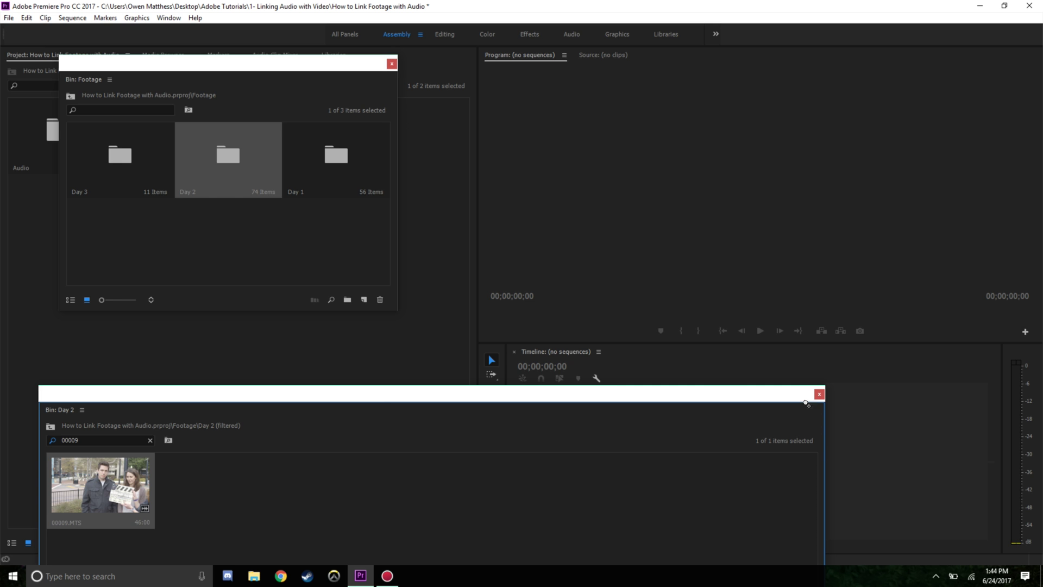
- Create sequence 00009 from clip 00009.MTS and enlarge the monitor and timeline panels
{"action": "left_click_drag", "start_coordinate": [709, 399], "coordinate": [822, 245]}
{"action": "left_click", "coordinate": [831, 245]}
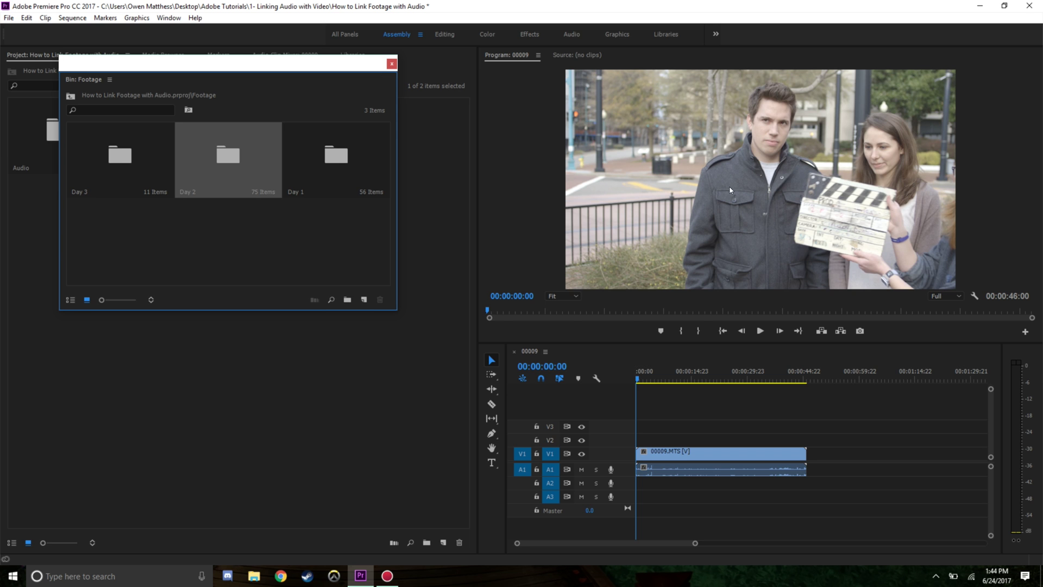
{"action": "left_click_drag", "start_coordinate": [695, 544], "coordinate": [550, 543]}
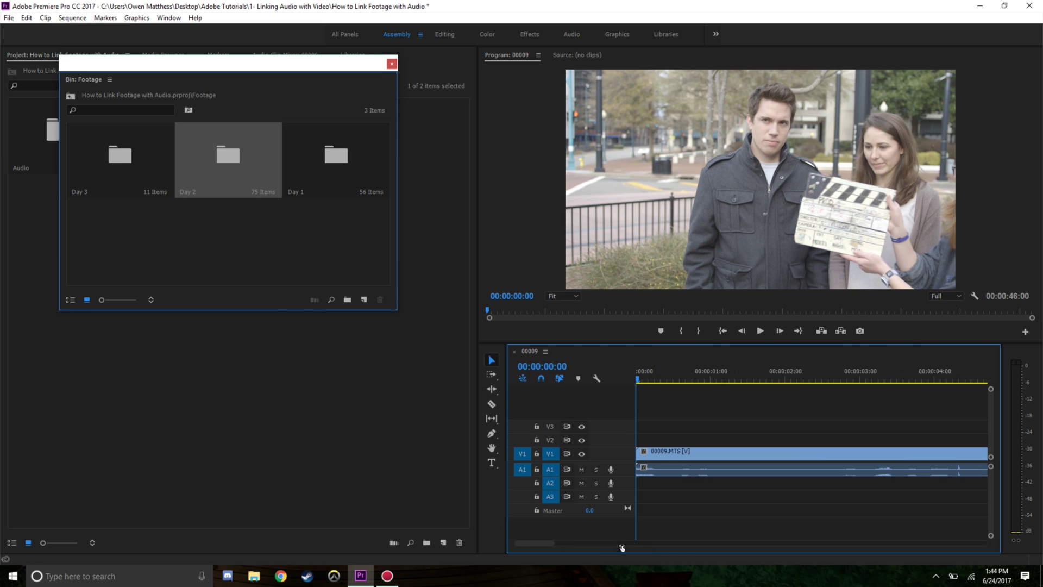
{"action": "left_click_drag", "start_coordinate": [471, 468], "coordinate": [306, 461]}
{"action": "left_click_drag", "start_coordinate": [504, 431], "coordinate": [337, 451]}
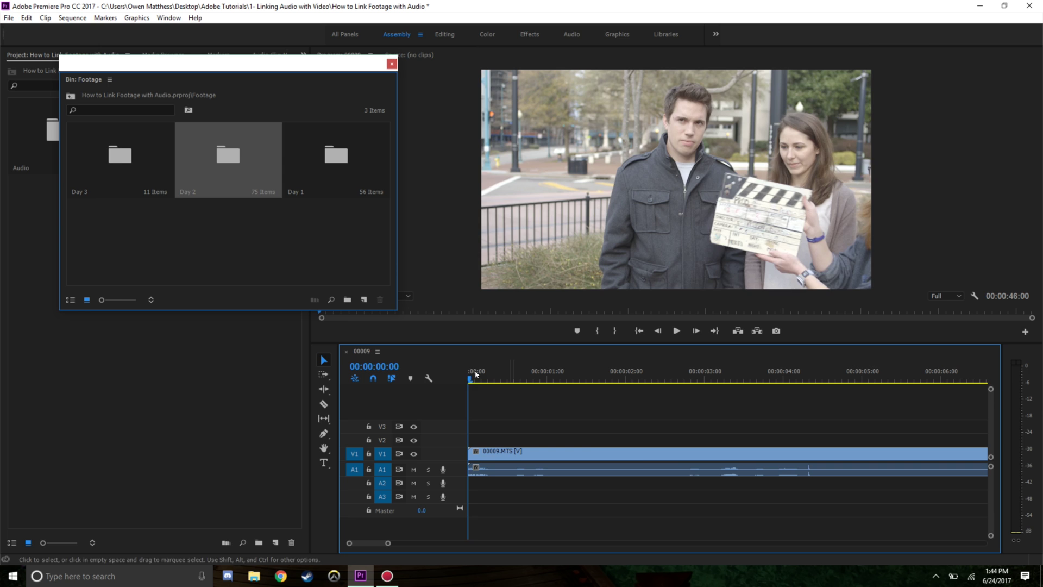
- Expand A1's waveform and play the start of sequence 00009
{"action": "left_click_drag", "start_coordinate": [474, 370], "coordinate": [507, 376]}
{"action": "key", "text": "Home"}
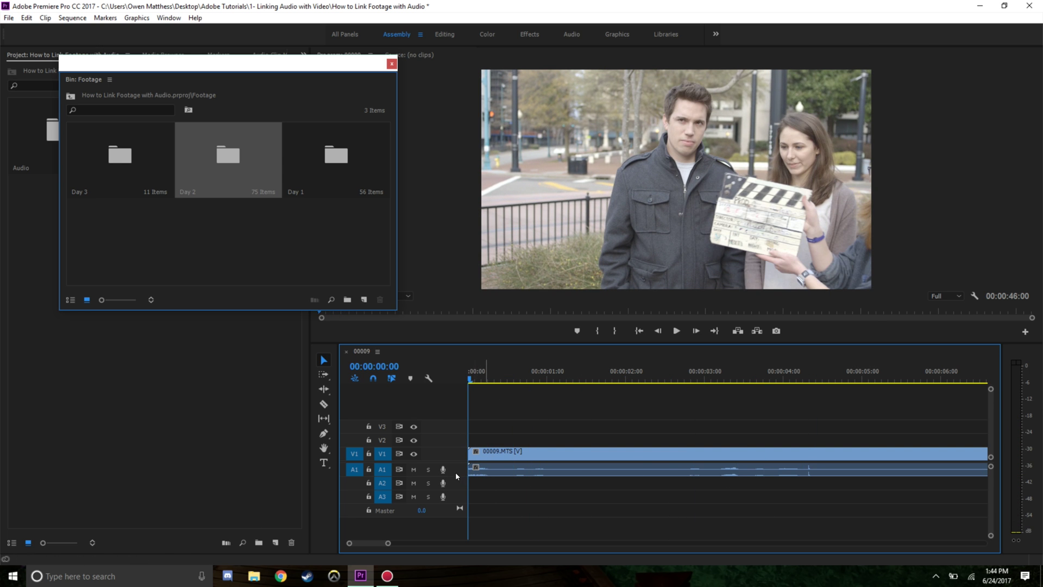
{"action": "double_click", "coordinate": [456, 472]}
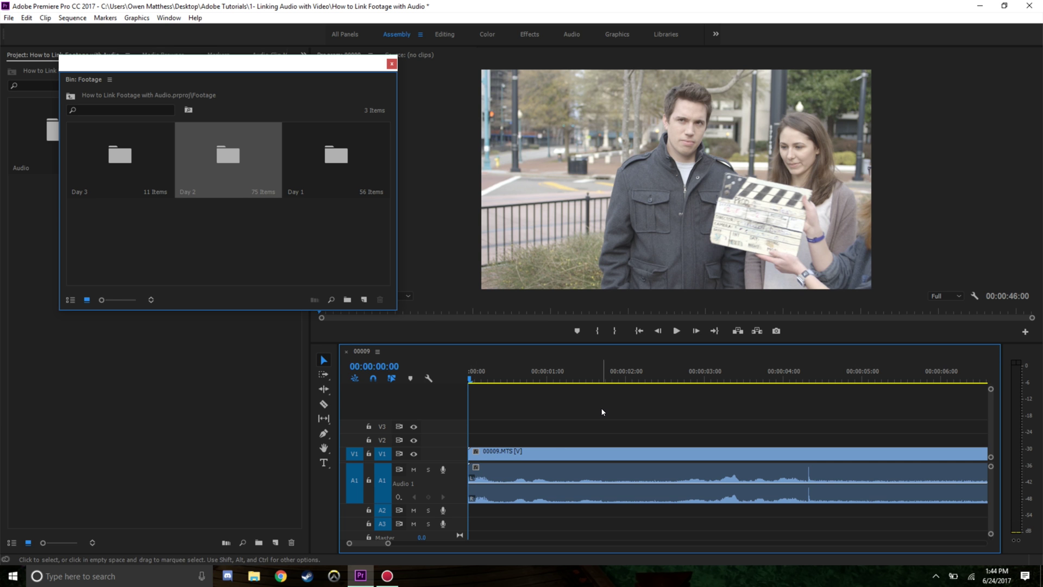
{"action": "key", "text": "space"}
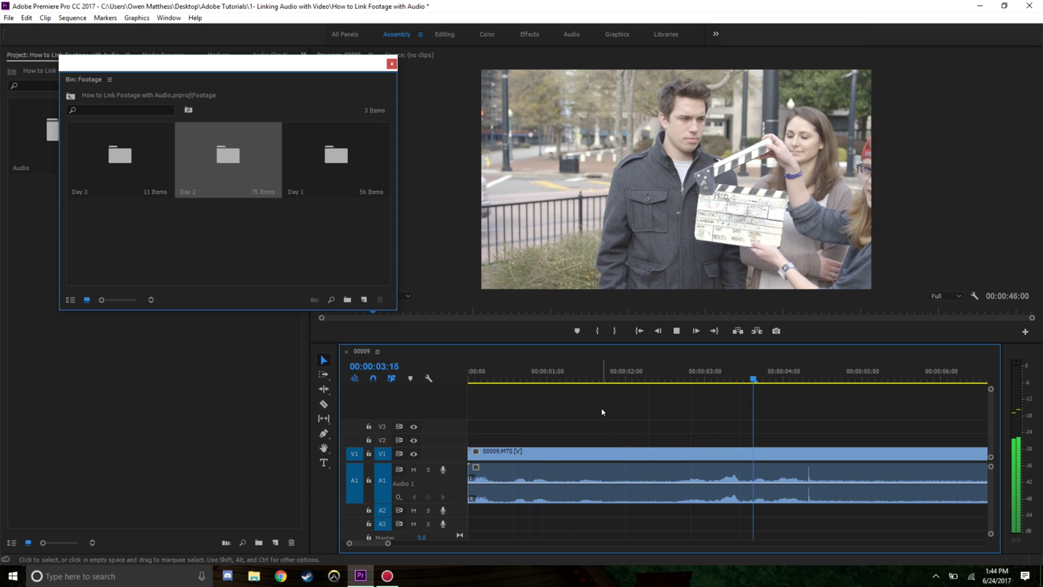
{"action": "key", "text": "space"}
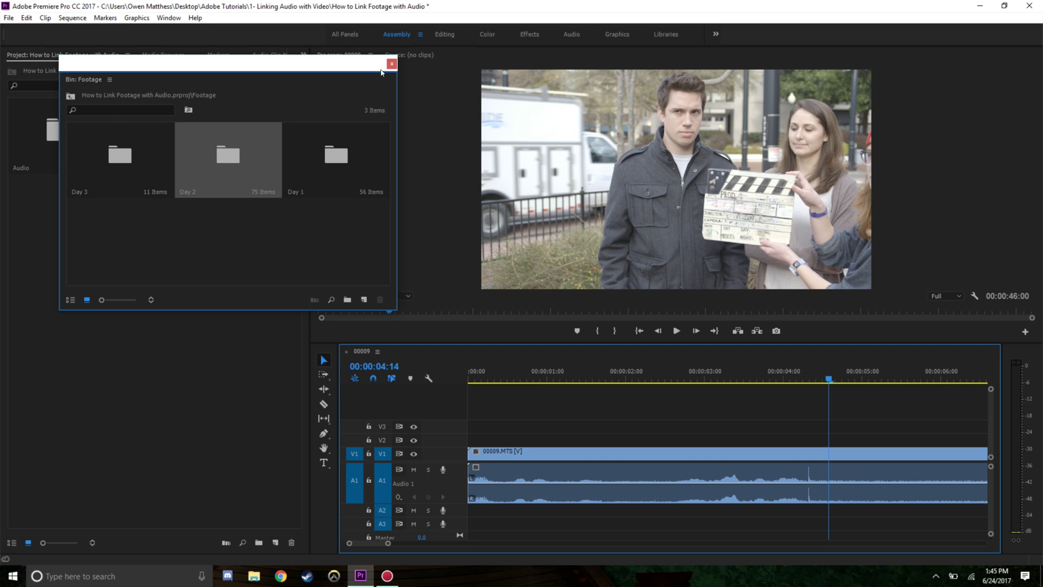
- Filter the Audio bin by '065' and drag BERT_0065_2.WAV onto track A3
{"action": "left_click", "coordinate": [391, 64]}
{"action": "double_click", "coordinate": [58, 130]}
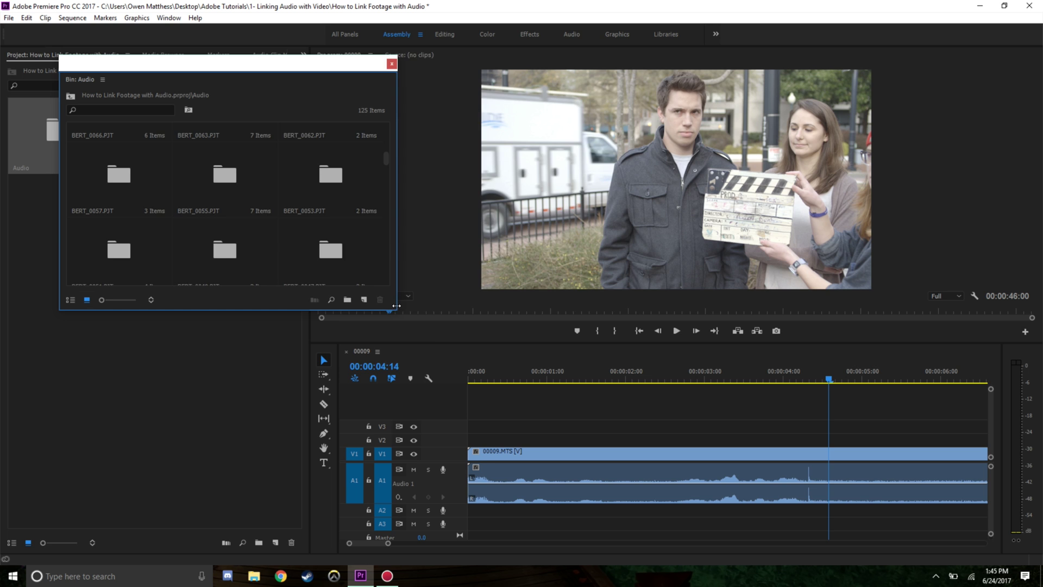
{"action": "left_click_drag", "start_coordinate": [397, 306], "coordinate": [706, 491]}
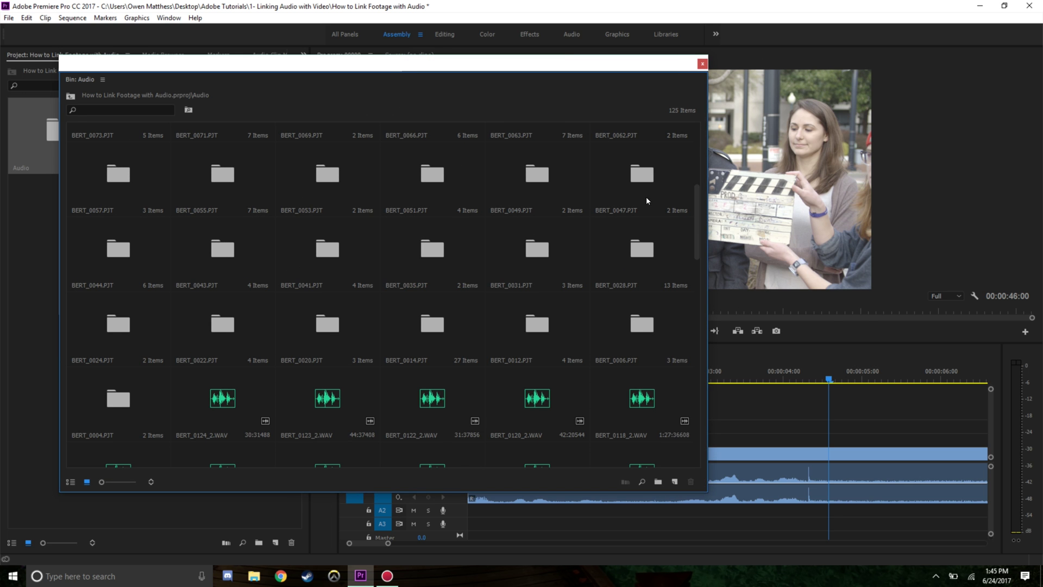
{"action": "left_click_drag", "start_coordinate": [698, 222], "coordinate": [700, 285]}
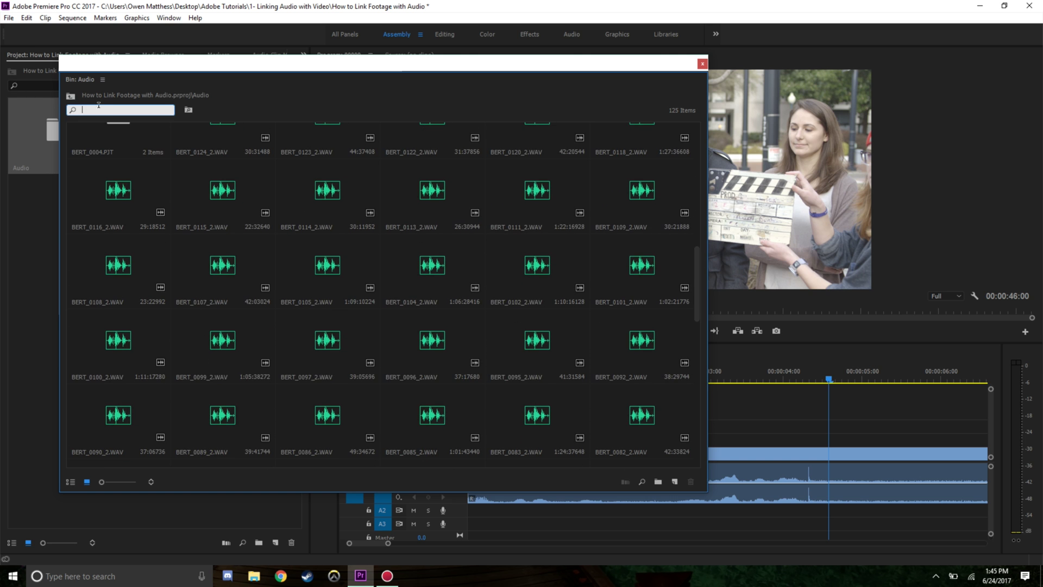
{"action": "type", "text": "065"}
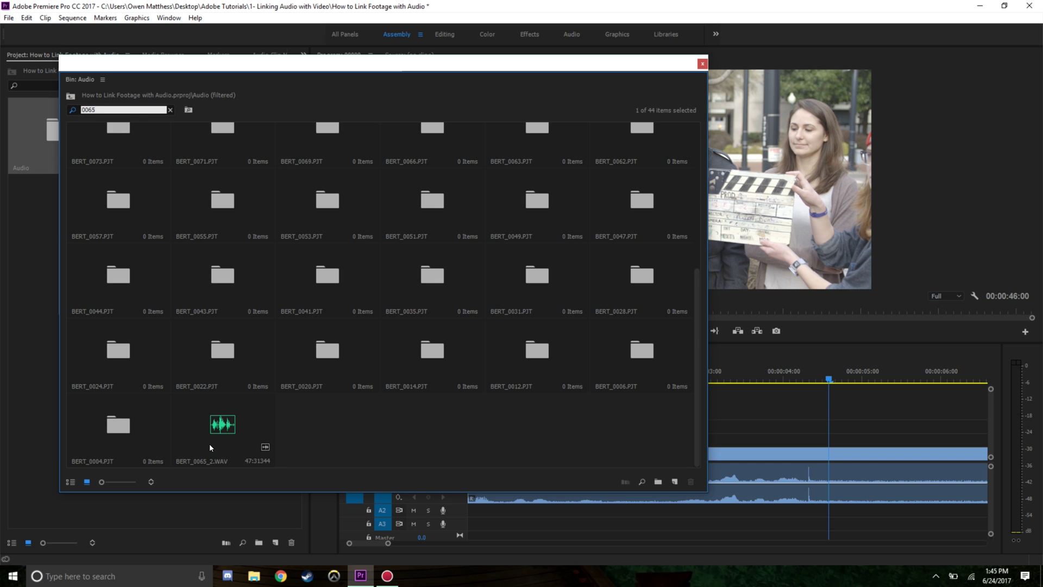
{"action": "mouse_move", "coordinate": [210, 444]}
{"action": "left_mouse_down"}
{"action": "mouse_move", "coordinate": [229, 446]}
{"action": "mouse_move", "coordinate": [168, 283]}
{"action": "mouse_move", "coordinate": [374, 499]}
{"action": "mouse_move", "coordinate": [774, 524]}
{"action": "mouse_move", "coordinate": [496, 525]}
{"action": "left_mouse_up"}
- Play the camera clip and WAV together and return to the clap at 00:00:07:05
{"action": "left_click", "coordinate": [701, 64]}
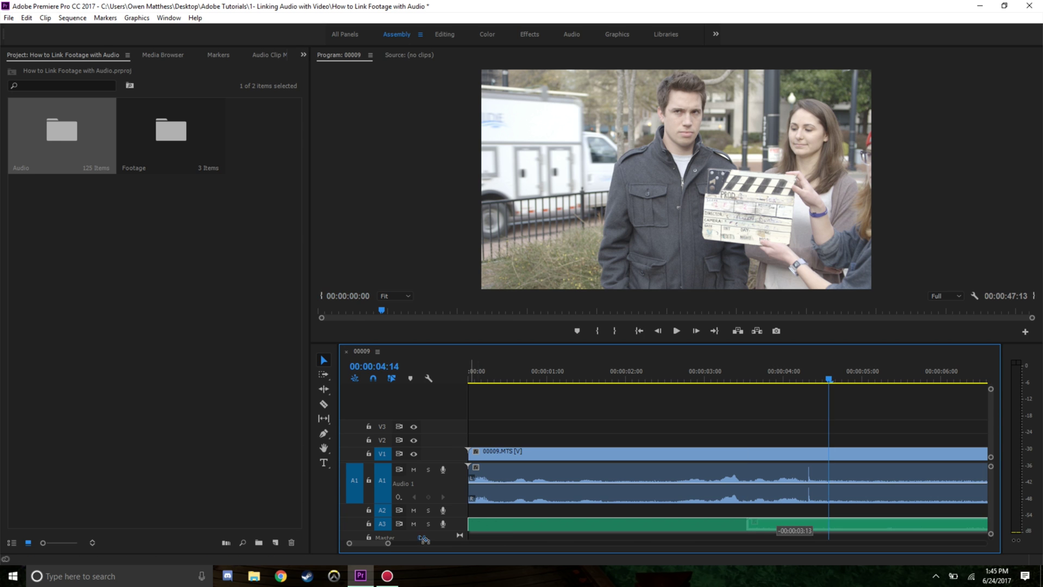
{"action": "left_click_drag", "start_coordinate": [388, 543], "coordinate": [542, 548]}
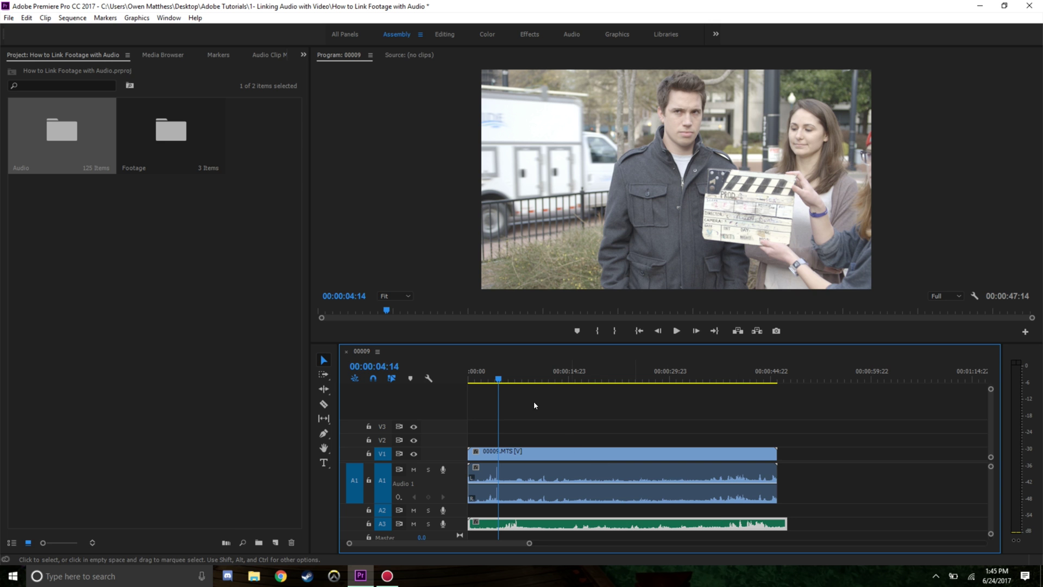
{"action": "key", "text": "space"}
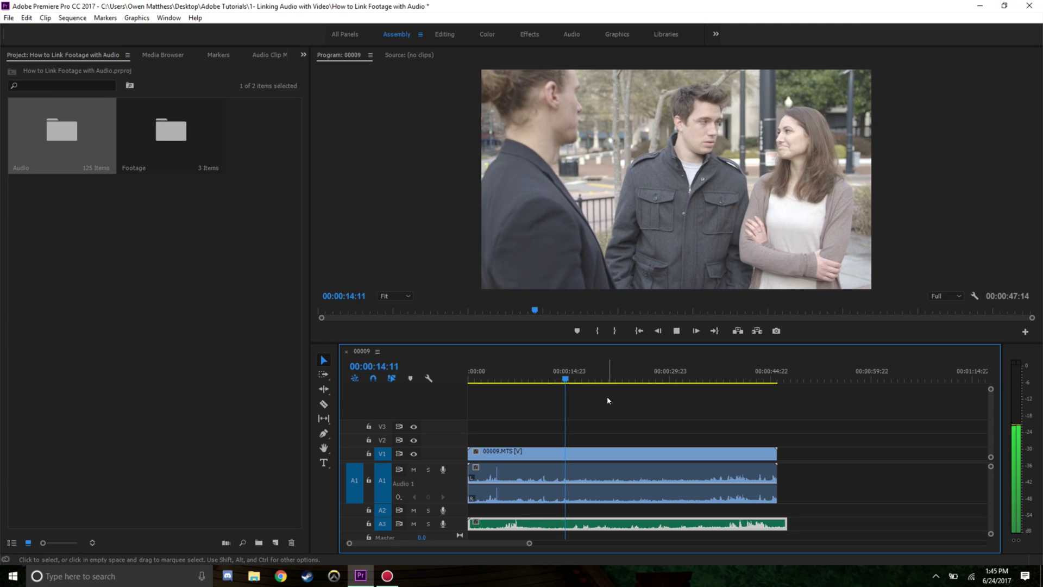
{"action": "key", "text": "space"}
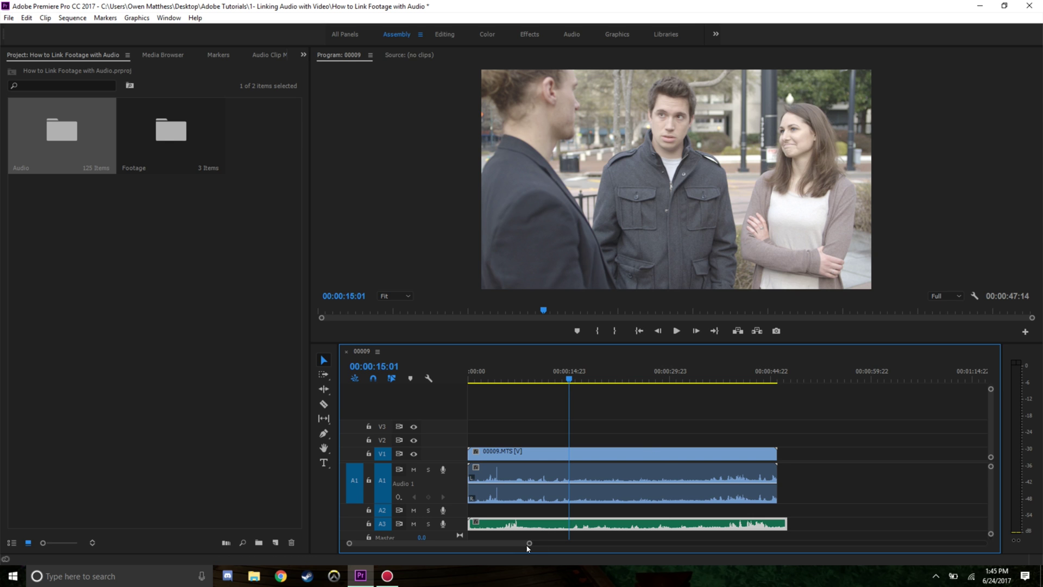
{"action": "left_click_drag", "start_coordinate": [530, 542], "coordinate": [506, 542]}
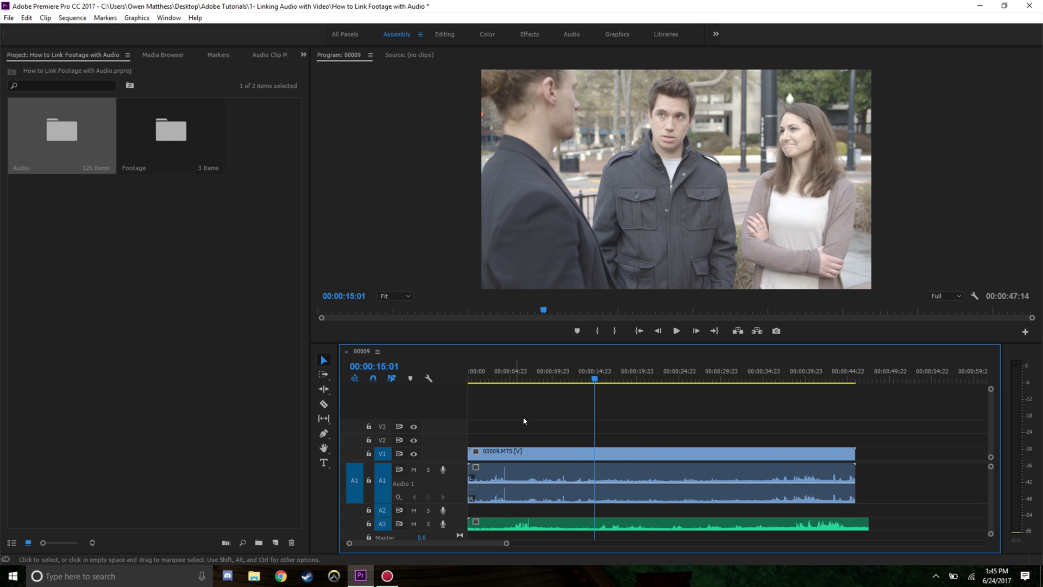
{"action": "left_click_drag", "start_coordinate": [568, 373], "coordinate": [530, 385]}
- Shift the camera clip later, nudging one frame, until its clap spike matches the WAV, then replay
{"action": "key", "text": "equal"}
{"action": "key", "text": "equal"}
{"action": "key", "text": "equal"}
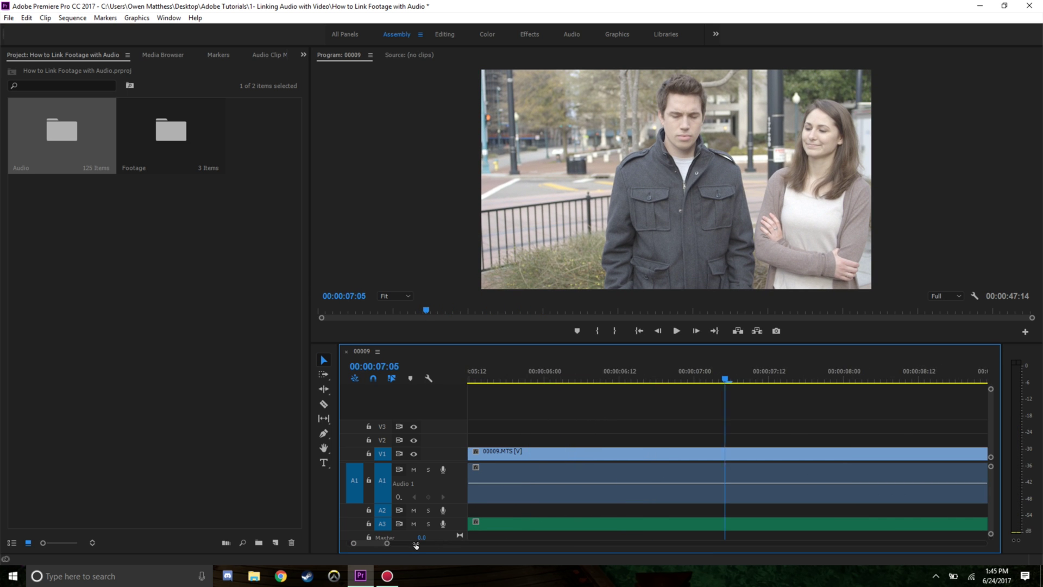
{"action": "key", "text": "minus"}
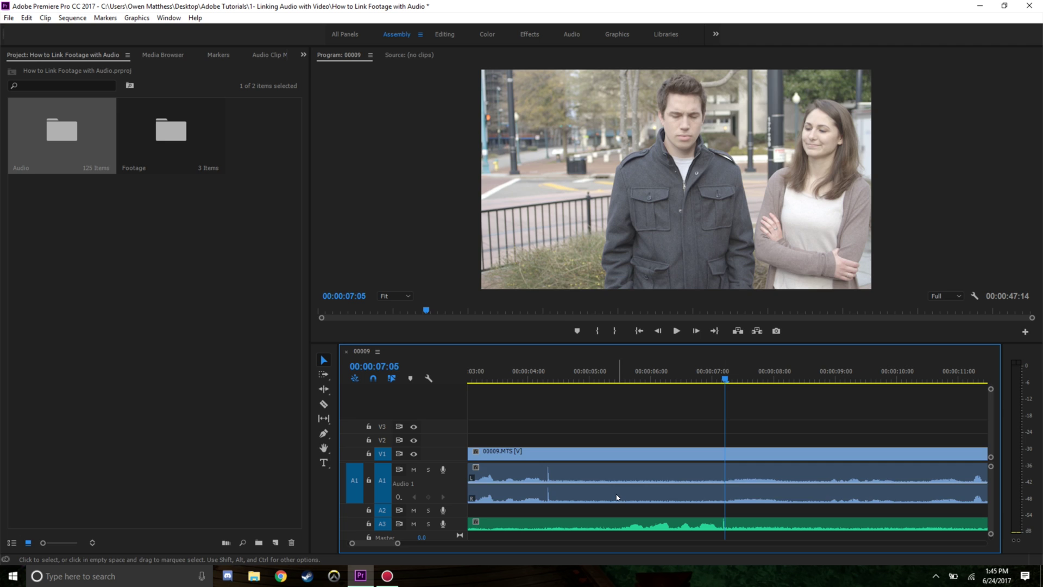
{"action": "left_click_drag", "start_coordinate": [617, 497], "coordinate": [742, 476]}
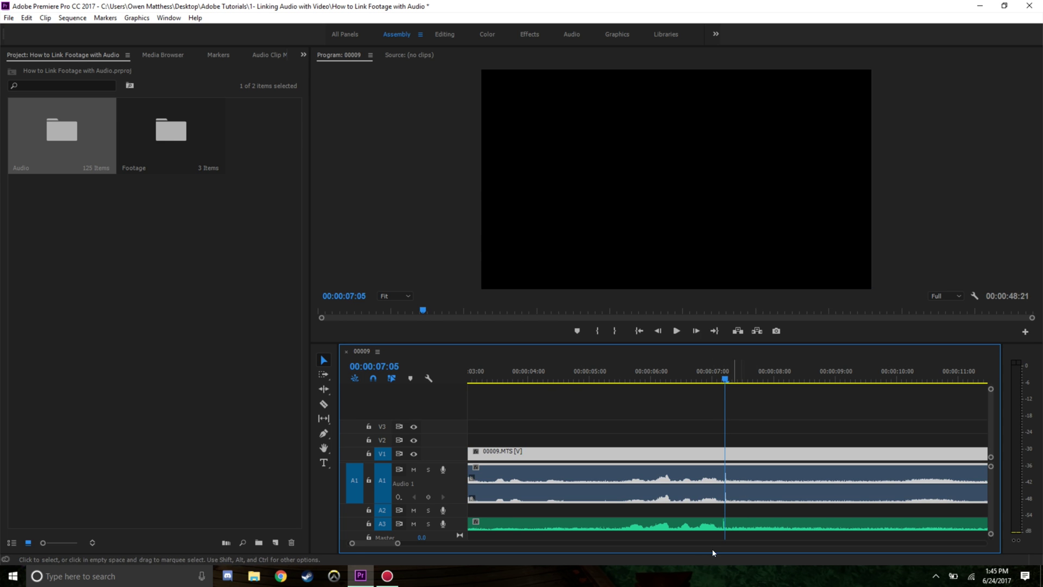
{"action": "key", "text": "="}
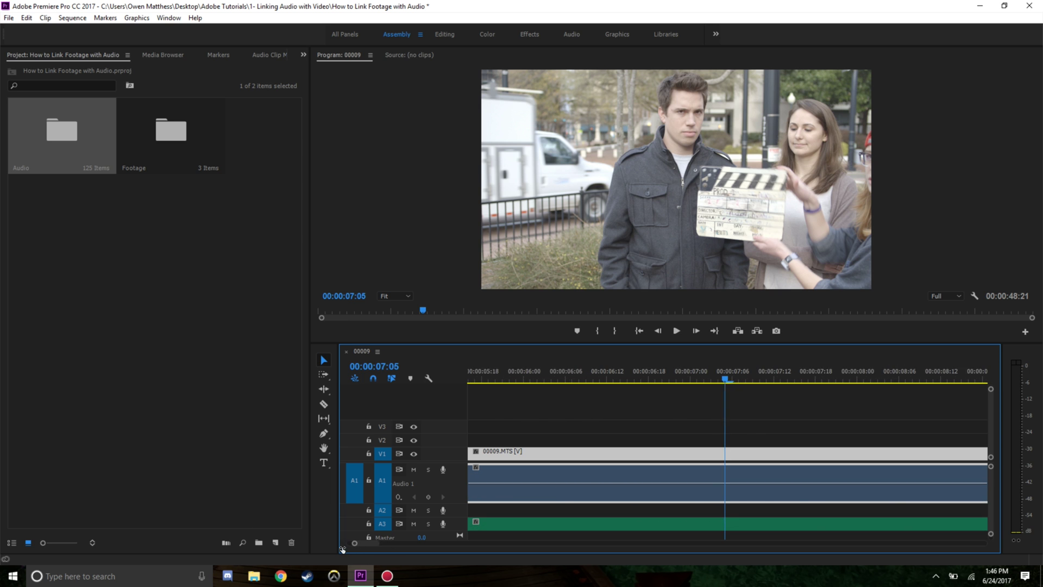
{"action": "left_click_drag", "start_coordinate": [750, 496], "coordinate": [747, 497]}
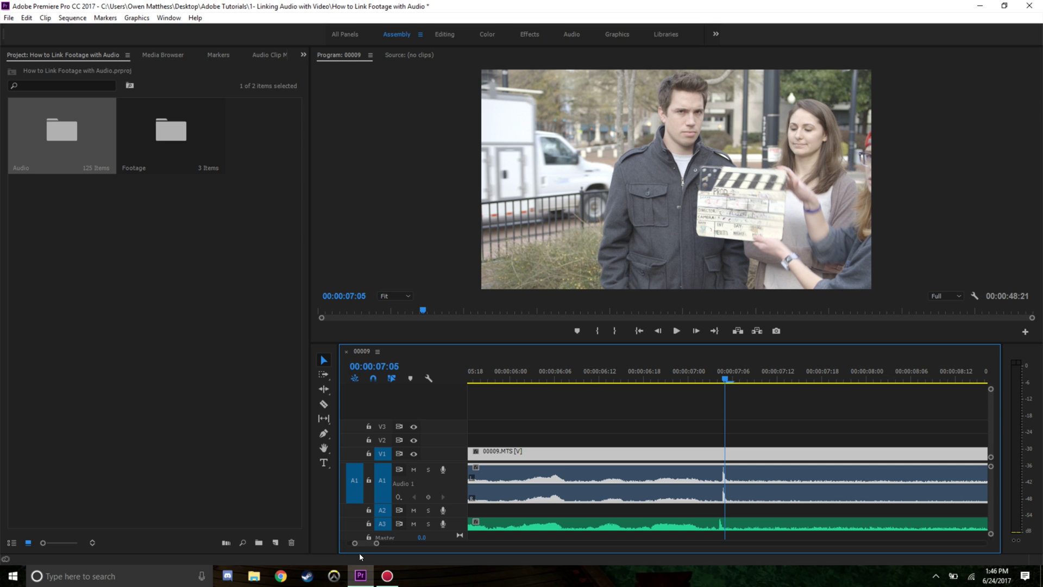
{"action": "key", "text": "minus"}
{"action": "key", "text": "minus"}
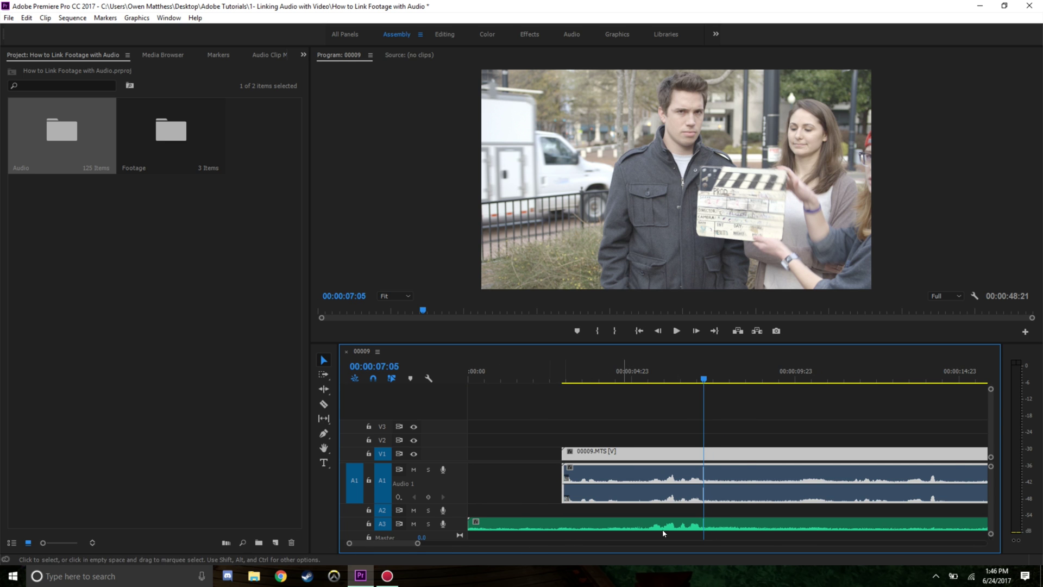
{"action": "left_click_drag", "start_coordinate": [417, 543], "coordinate": [520, 543]}
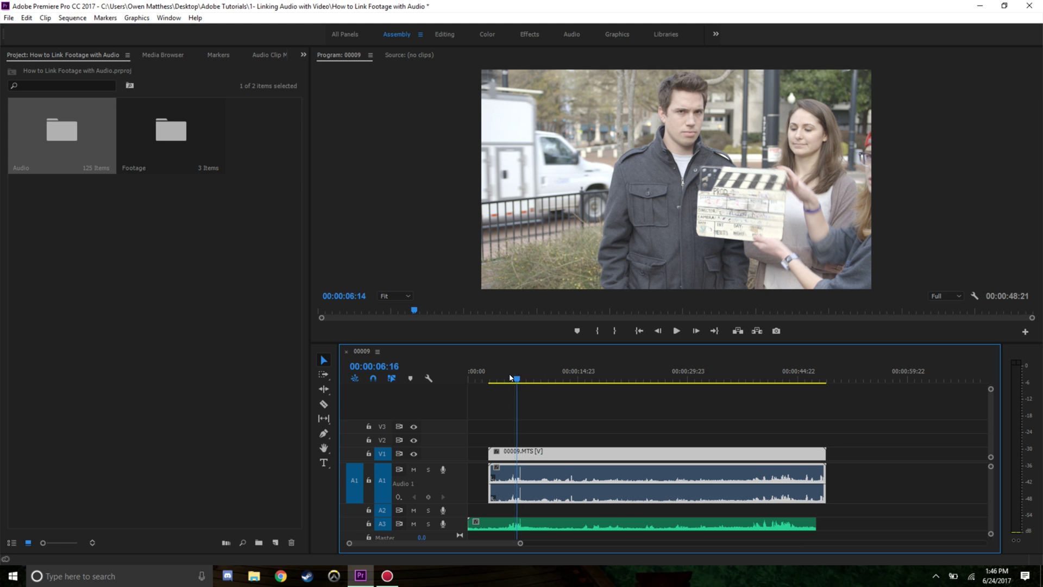
{"action": "left_click_drag", "start_coordinate": [517, 369], "coordinate": [506, 371]}
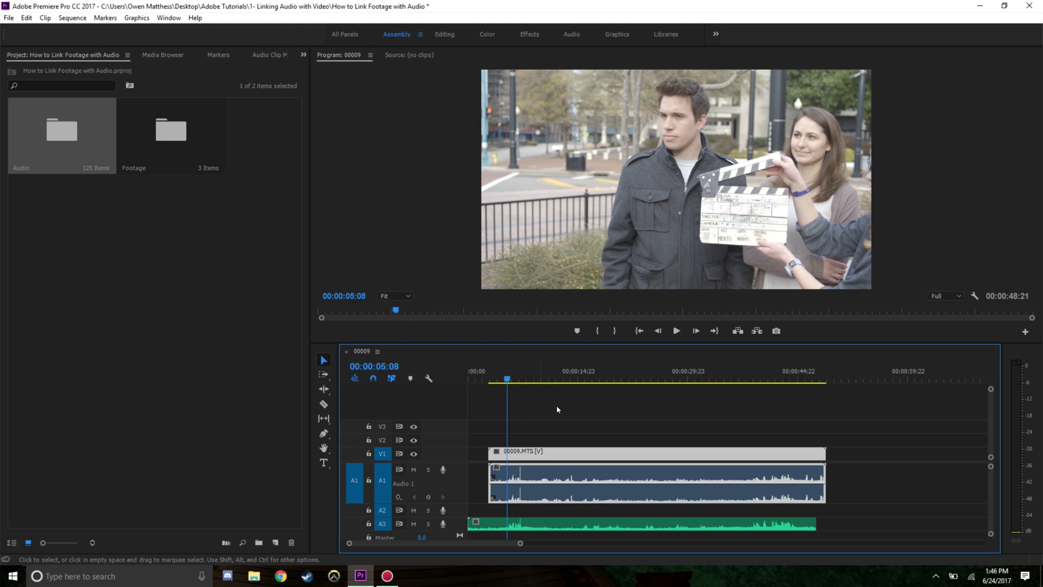
{"action": "key", "text": "space"}
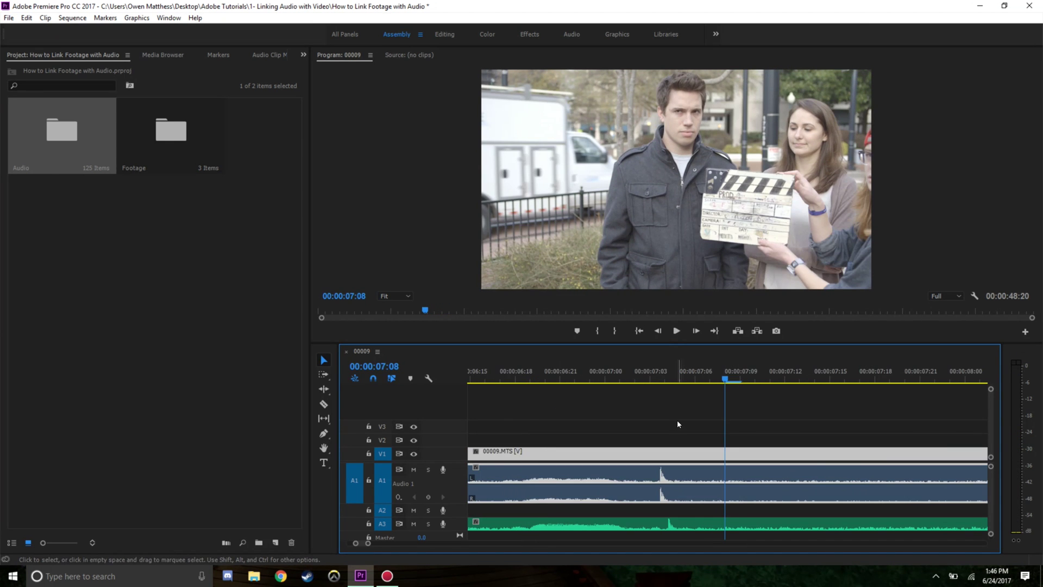
{"action": "left_click", "coordinate": [680, 435]}
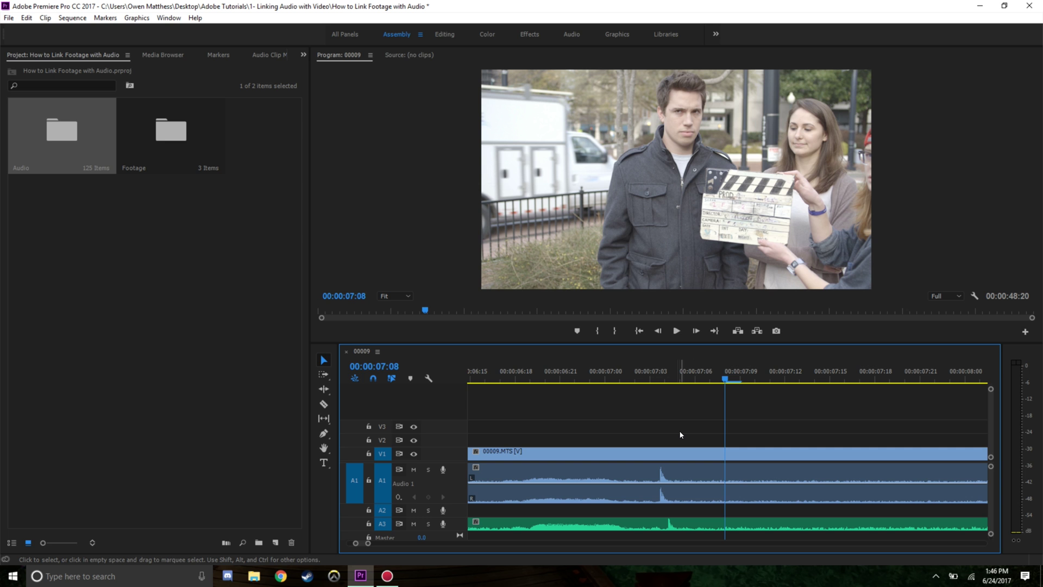
- Unlink 00009.MTS and delete its camera audio from A1, leaving only the WAV on A3
{"action": "left_click", "coordinate": [625, 470]}
{"action": "right_click", "coordinate": [626, 470]}
{"action": "left_click", "coordinate": [654, 201]}
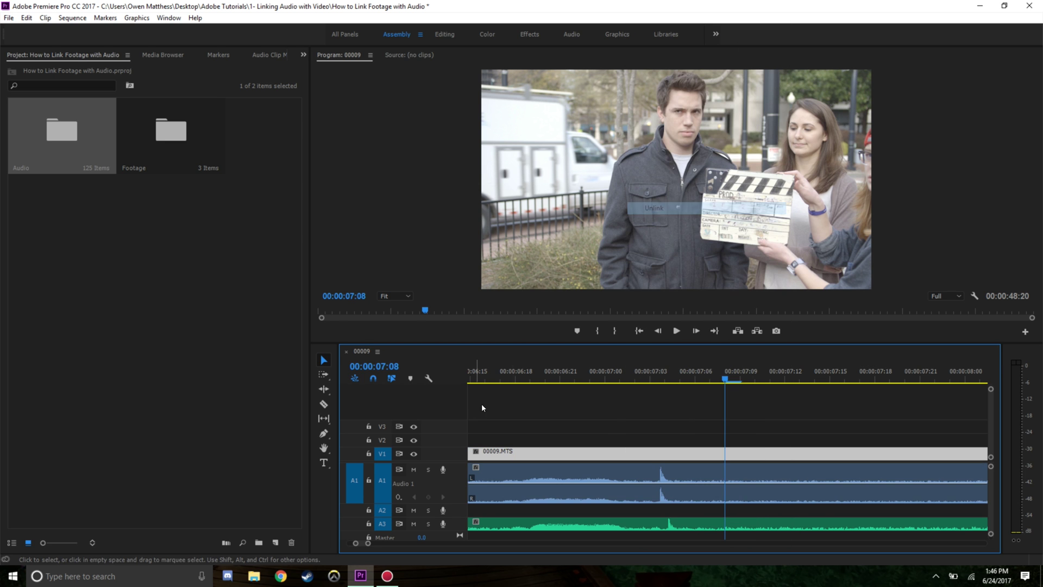
{"action": "left_click", "coordinate": [482, 407]}
{"action": "left_click", "coordinate": [595, 498]}
{"action": "key", "text": "Delete"}
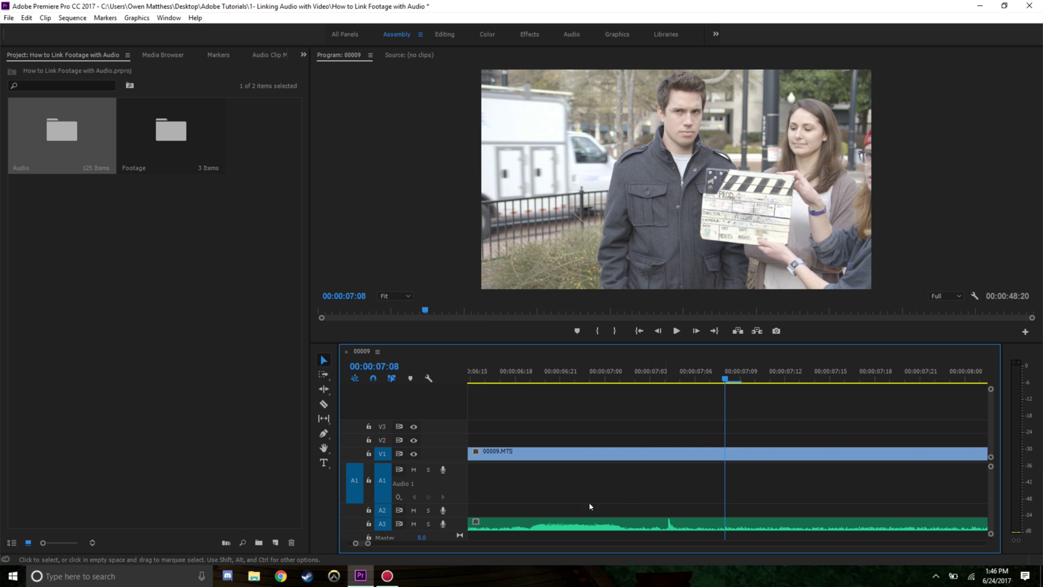
{"action": "key", "text": "minus"}
{"action": "key", "text": "minus"}
{"action": "key", "text": "minus"}
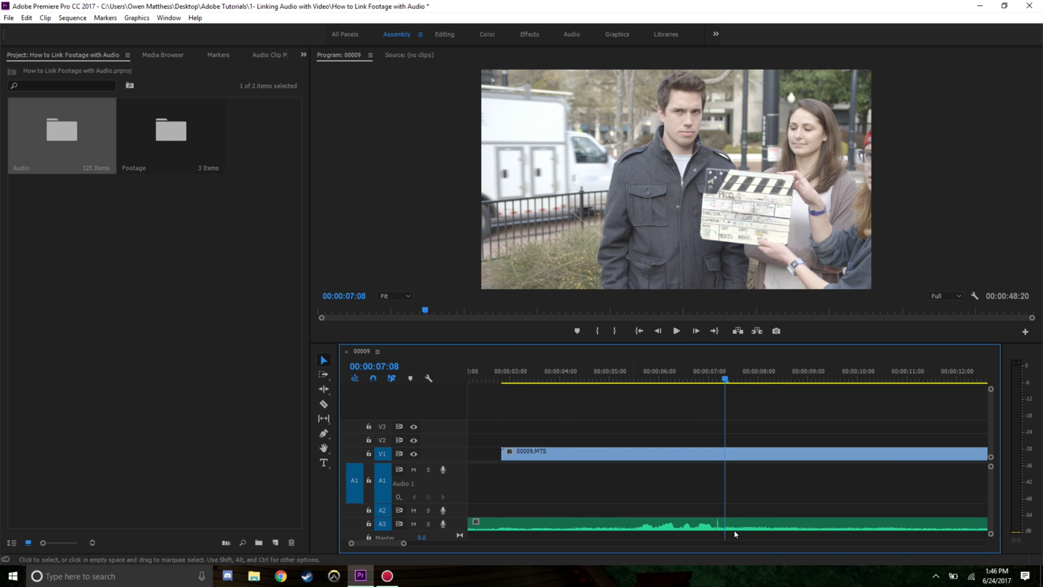
{"action": "left_click", "coordinate": [628, 383]}
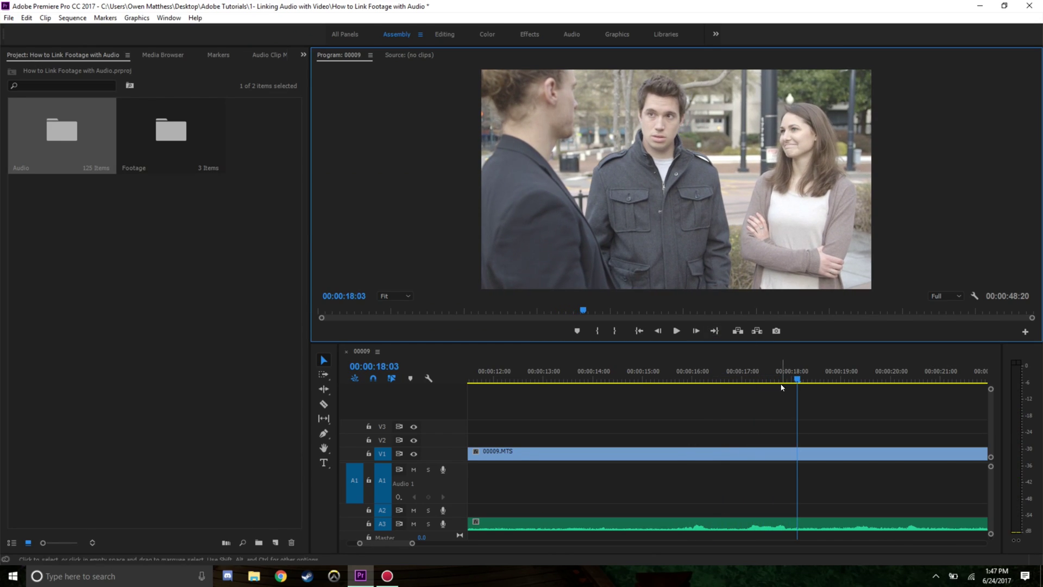
- Undo the deletion to restore the camera audio on A1 under 00009.MTS
{"action": "left_click", "coordinate": [593, 375]}
{"action": "left_click_drag", "start_coordinate": [359, 543], "coordinate": [412, 549]}
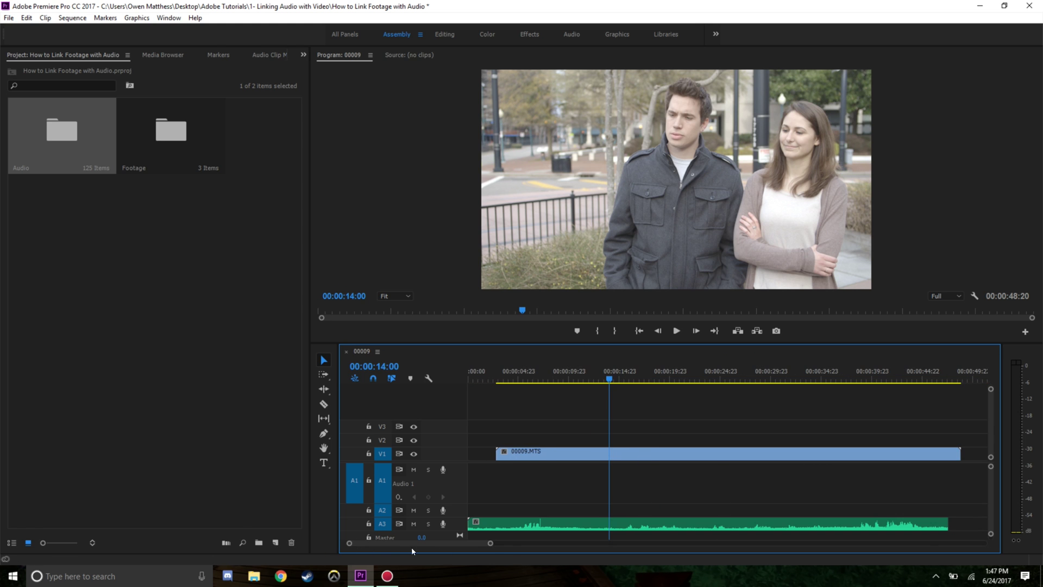
{"action": "left_click_drag", "start_coordinate": [488, 544], "coordinate": [560, 546]}
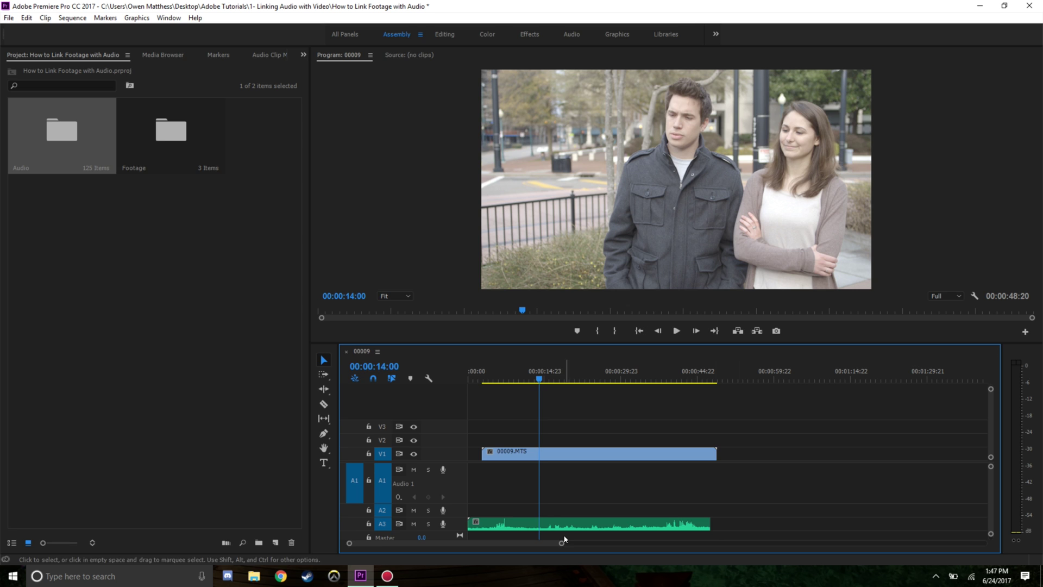
{"action": "left_click", "coordinate": [600, 450]}
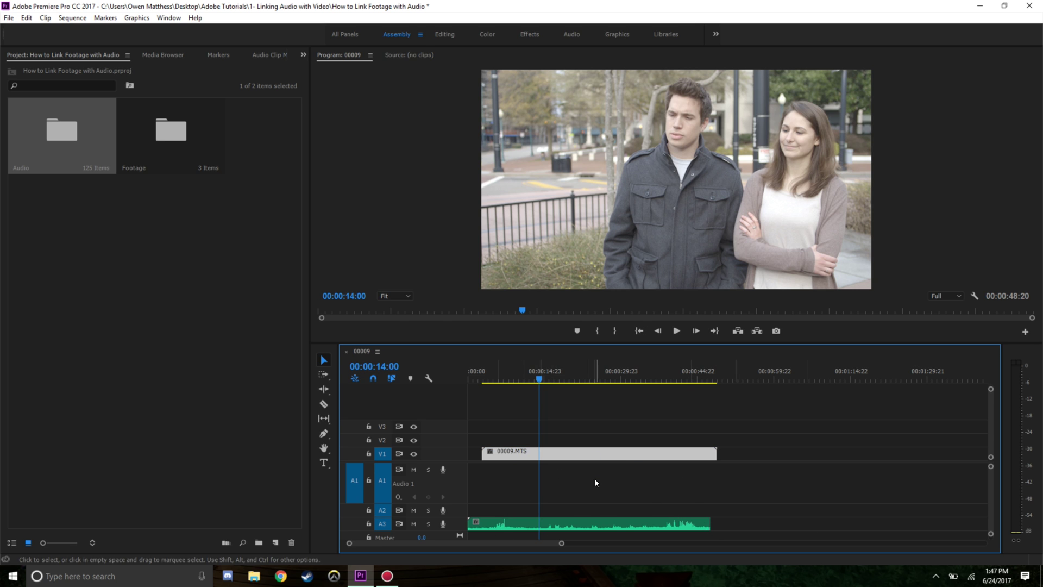
{"action": "key", "text": "ctrl+z"}
{"action": "left_click", "coordinate": [791, 492]}
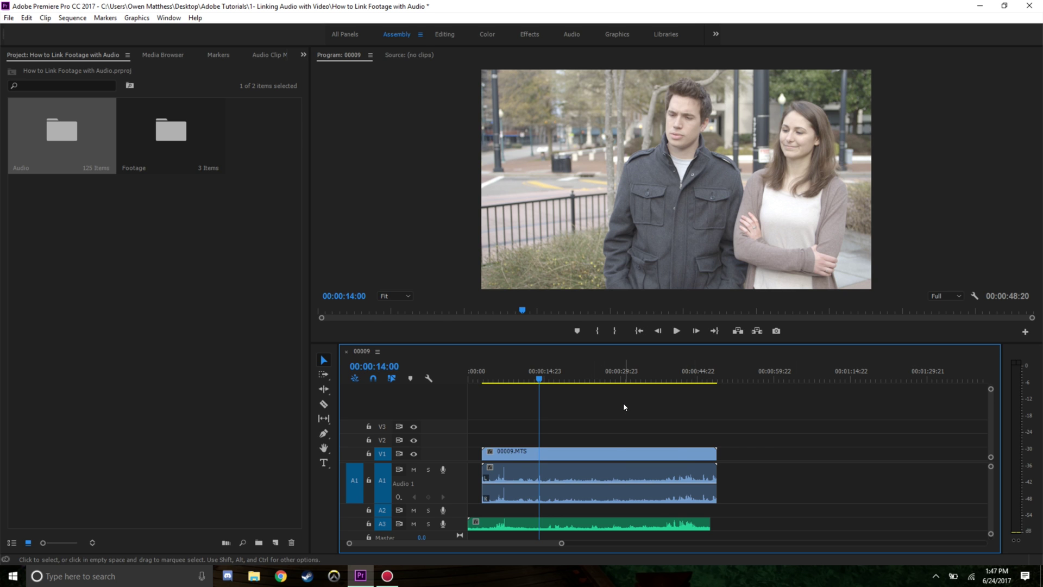
- Synchronize the video and both audio clips using the Audio sync point
{"action": "left_click_drag", "start_coordinate": [612, 402], "coordinate": [590, 466]}
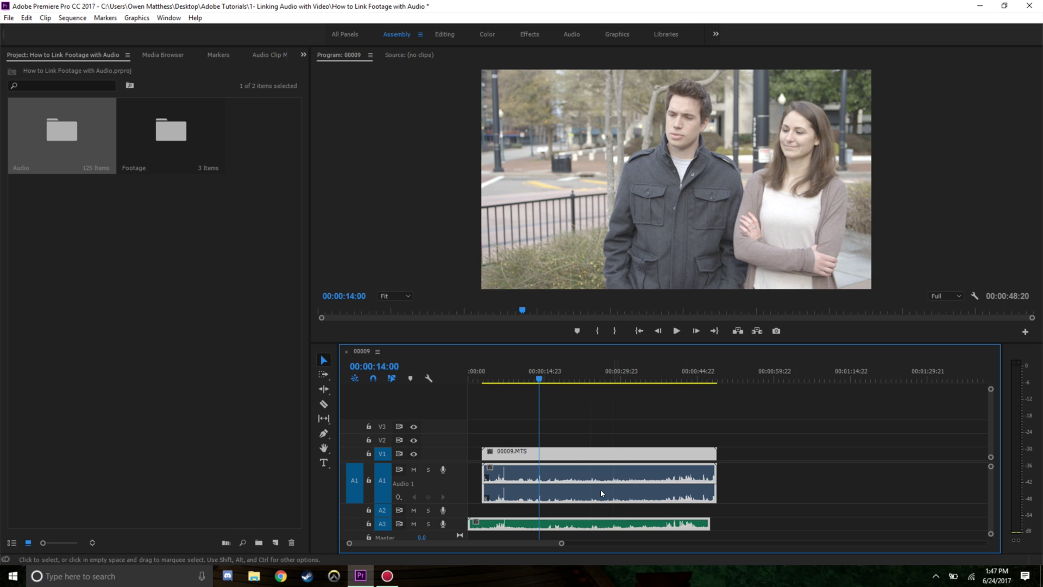
{"action": "right_click", "coordinate": [604, 471]}
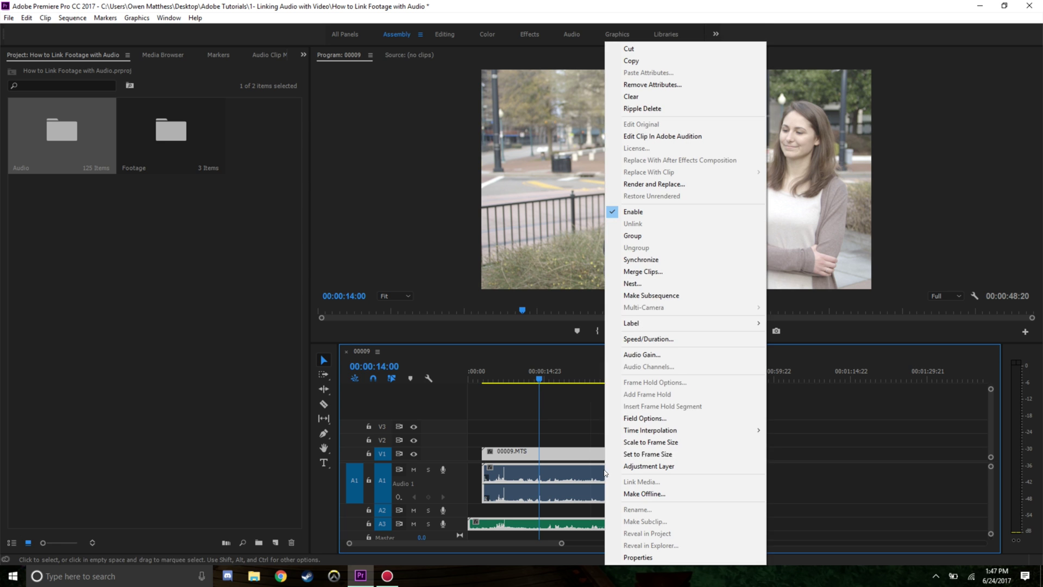
{"action": "left_click", "coordinate": [662, 265]}
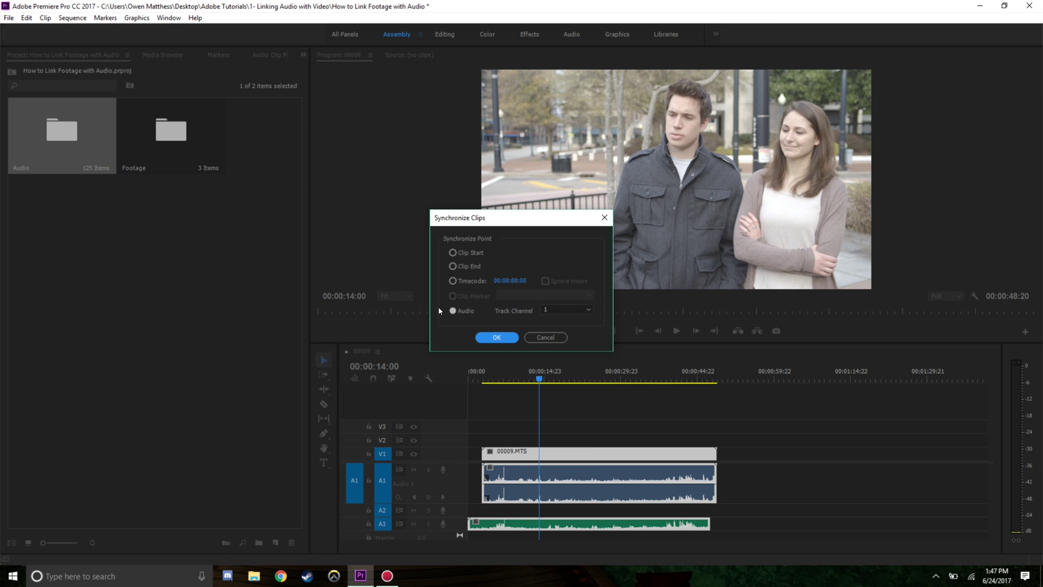
{"action": "left_click", "coordinate": [452, 311]}
{"action": "left_click", "coordinate": [494, 339]}
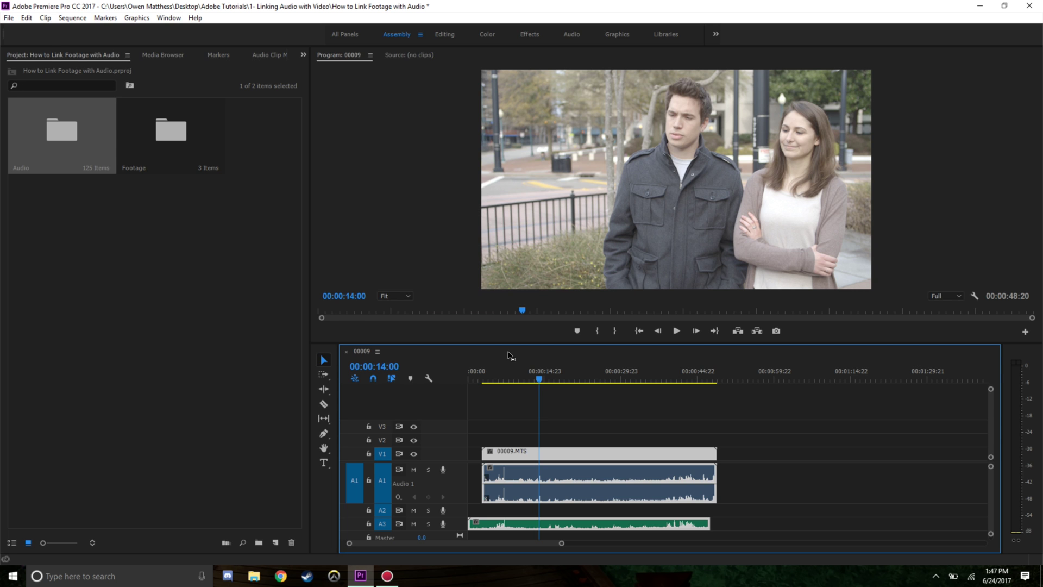
- Move the 00009.MTS video and camera audio later in the sequence
{"action": "left_click", "coordinate": [785, 482]}
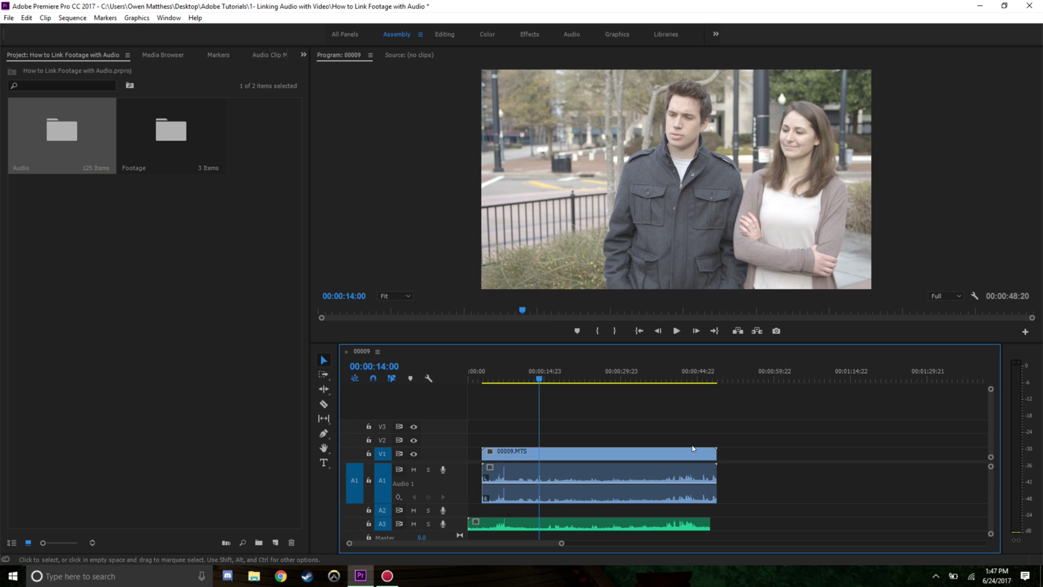
{"action": "left_click_drag", "start_coordinate": [538, 381], "coordinate": [507, 380]}
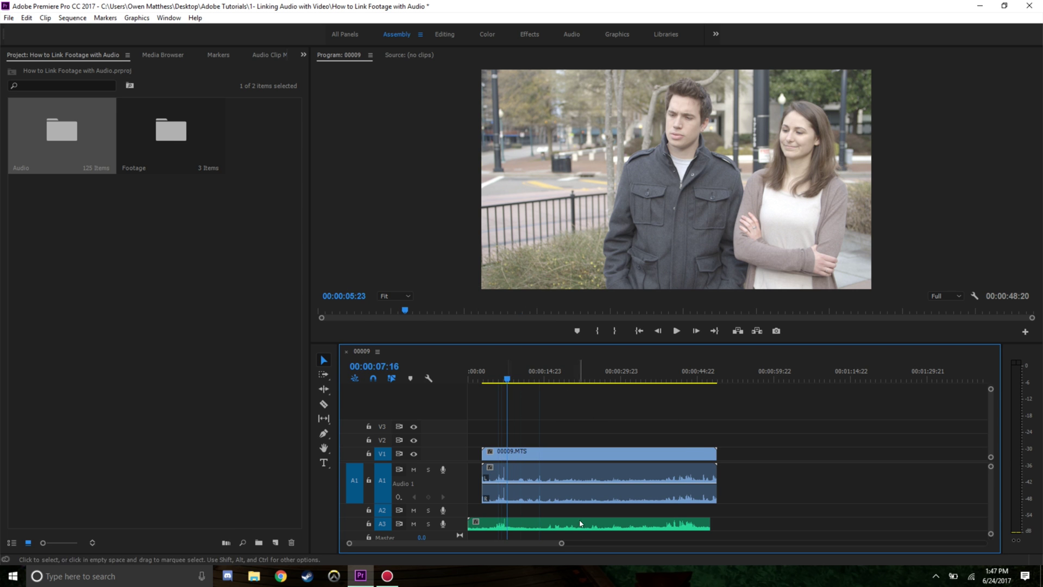
{"action": "left_click_drag", "start_coordinate": [561, 545], "coordinate": [450, 544]}
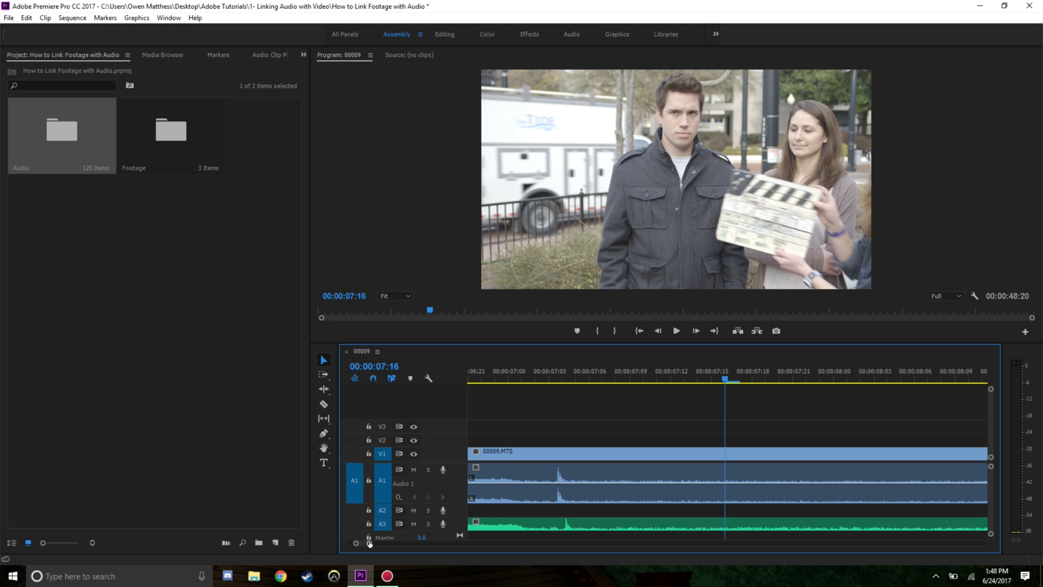
{"action": "left_click_drag", "start_coordinate": [369, 543], "coordinate": [544, 543]}
{"action": "left_click_drag", "start_coordinate": [551, 402], "coordinate": [532, 495]}
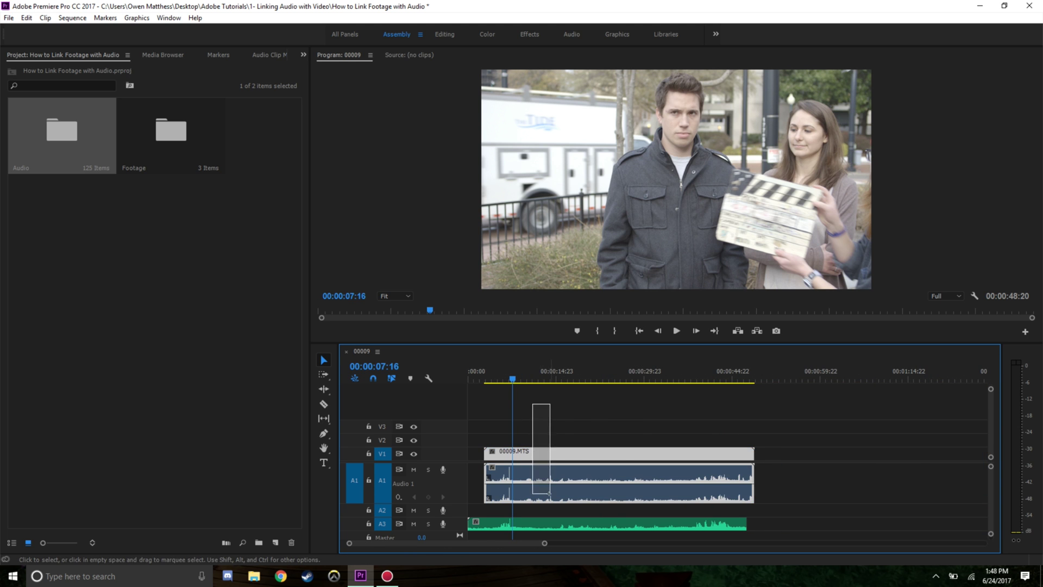
{"action": "left_click_drag", "start_coordinate": [546, 459], "coordinate": [712, 460]}
- Synchronize the 00009.MTS video with the A3 WAV clip on their Audio
{"action": "left_click_drag", "start_coordinate": [561, 419], "coordinate": [667, 528]}
{"action": "right_click", "coordinate": [699, 523]}
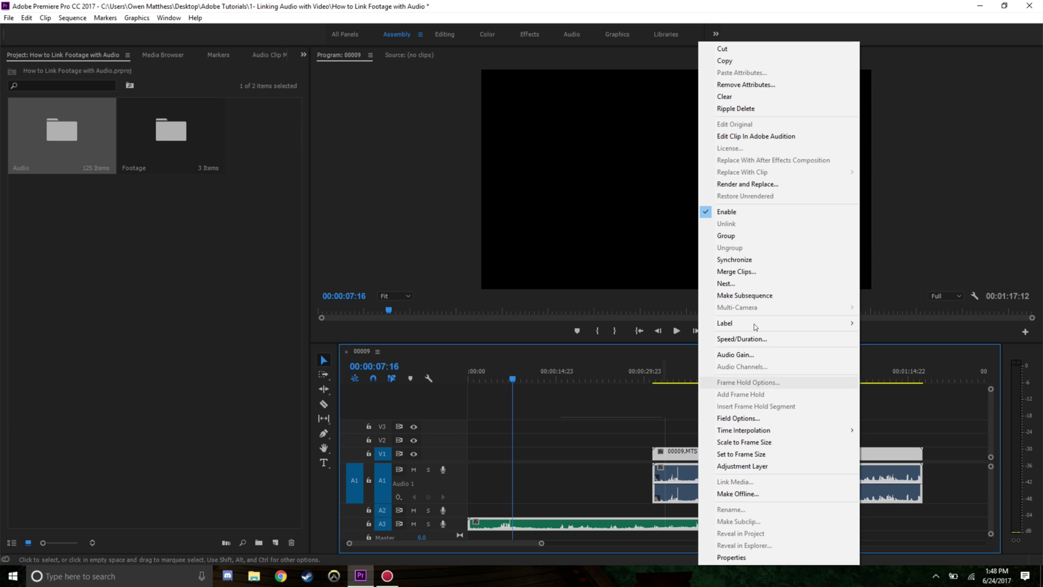
{"action": "left_click", "coordinate": [753, 259]}
{"action": "left_click", "coordinate": [503, 336]}
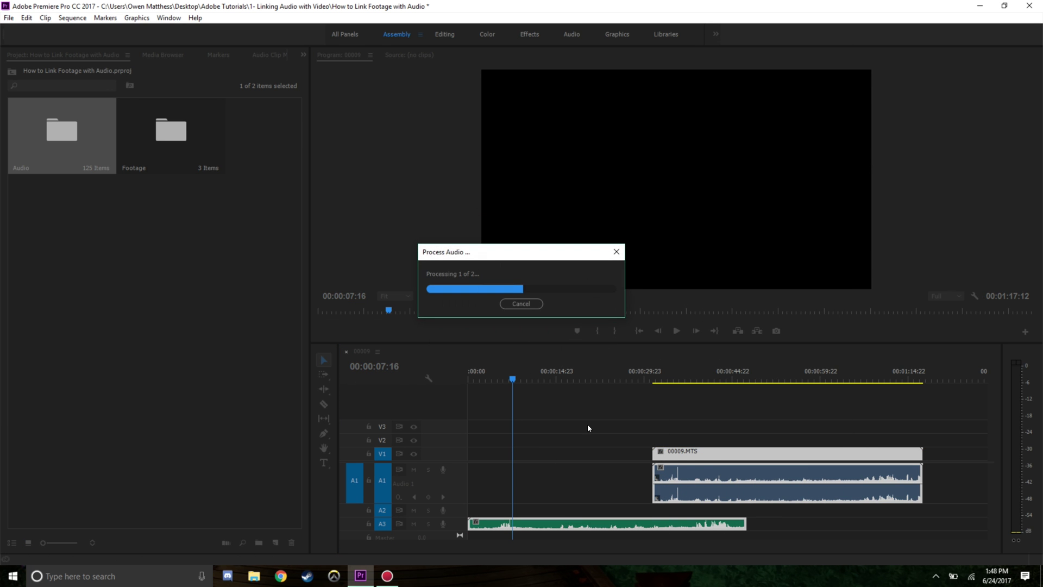
{"action": "left_click", "coordinate": [587, 499]}
- Play back from 00:00:35:05 through the clap to check the sync
{"action": "left_click", "coordinate": [674, 374]}
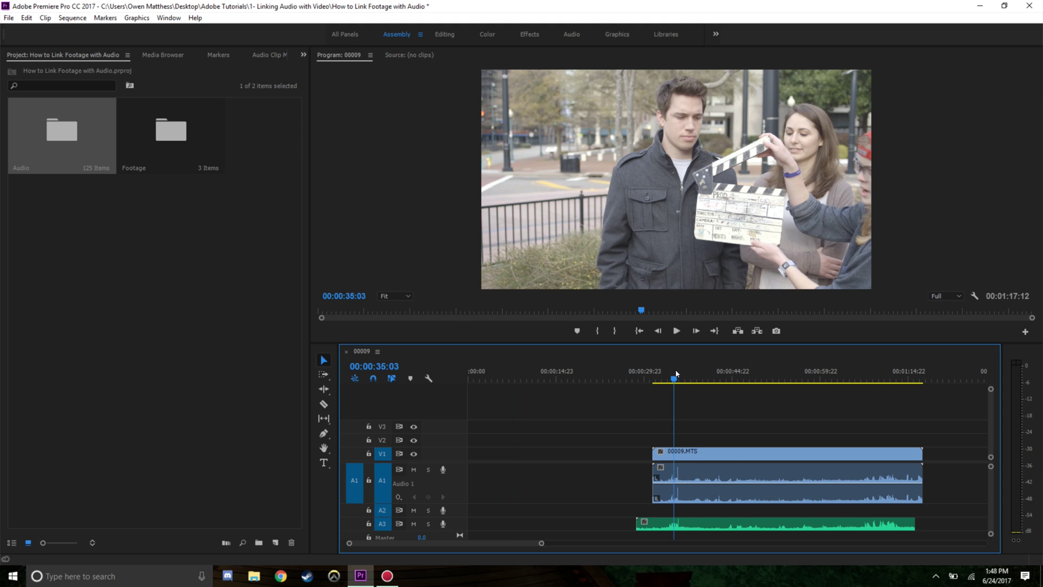
{"action": "scroll", "coordinate": [351, 546], "scroll_direction": "up", "scroll_amount": 5}
{"action": "scroll", "coordinate": [352, 550], "scroll_direction": "up", "scroll_amount": 2}
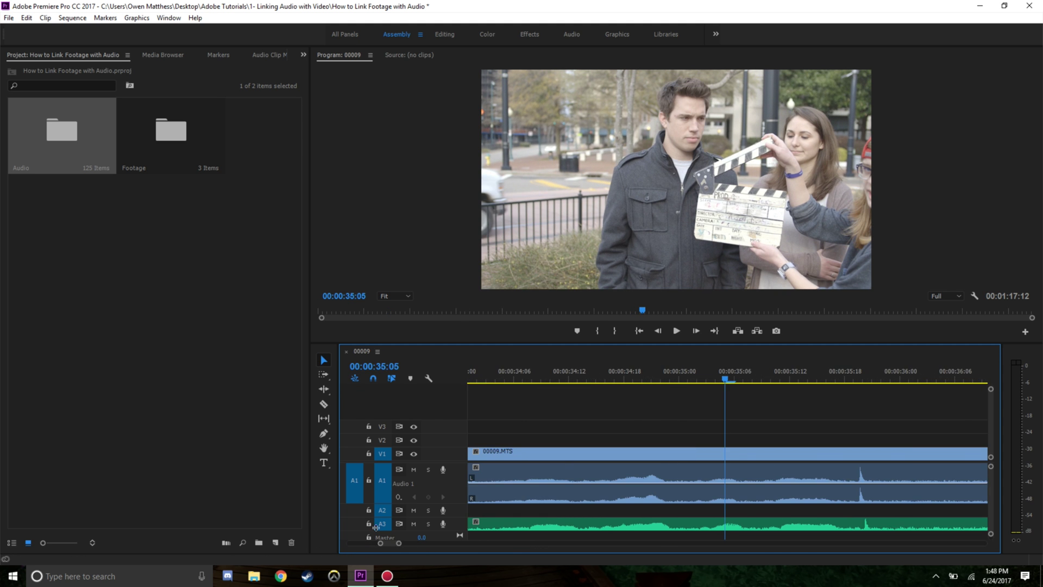
{"action": "key", "text": "space"}
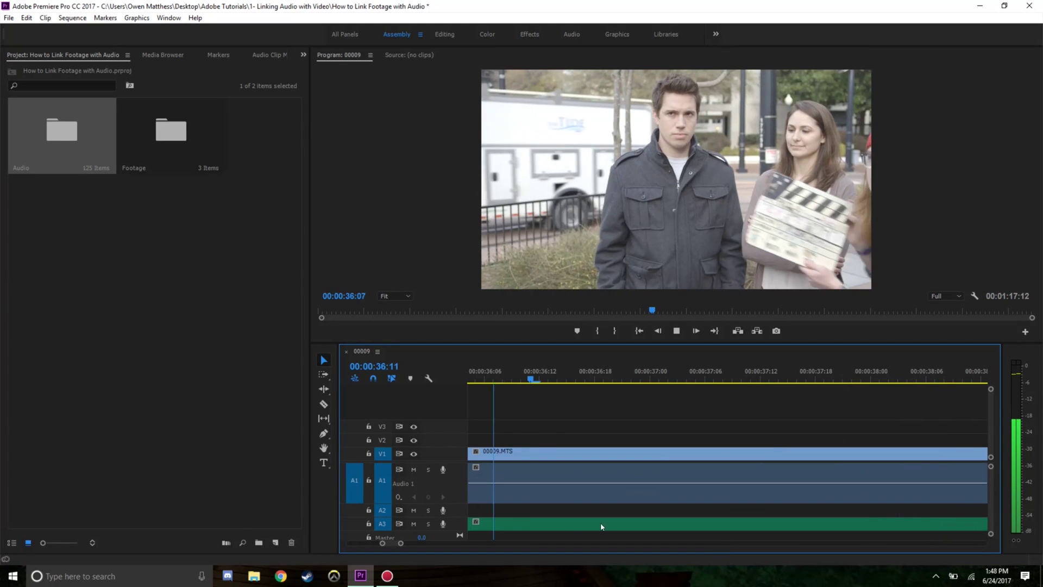
{"action": "key", "text": "space"}
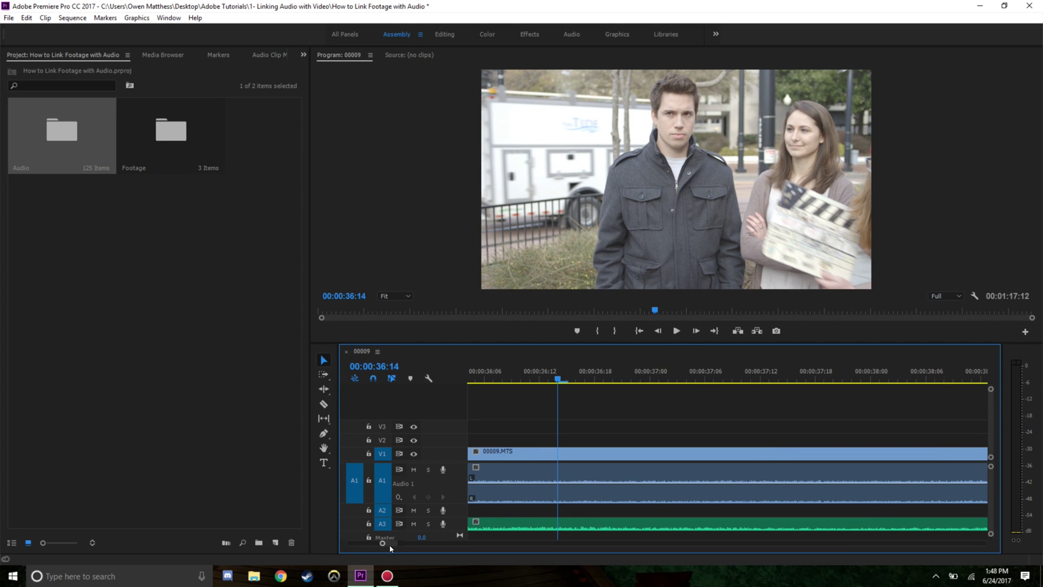
- Reposition the BERT WAV on A3 so it starts ahead of 00009.MTS instead of aligned
{"action": "left_click_drag", "start_coordinate": [400, 543], "coordinate": [592, 543]}
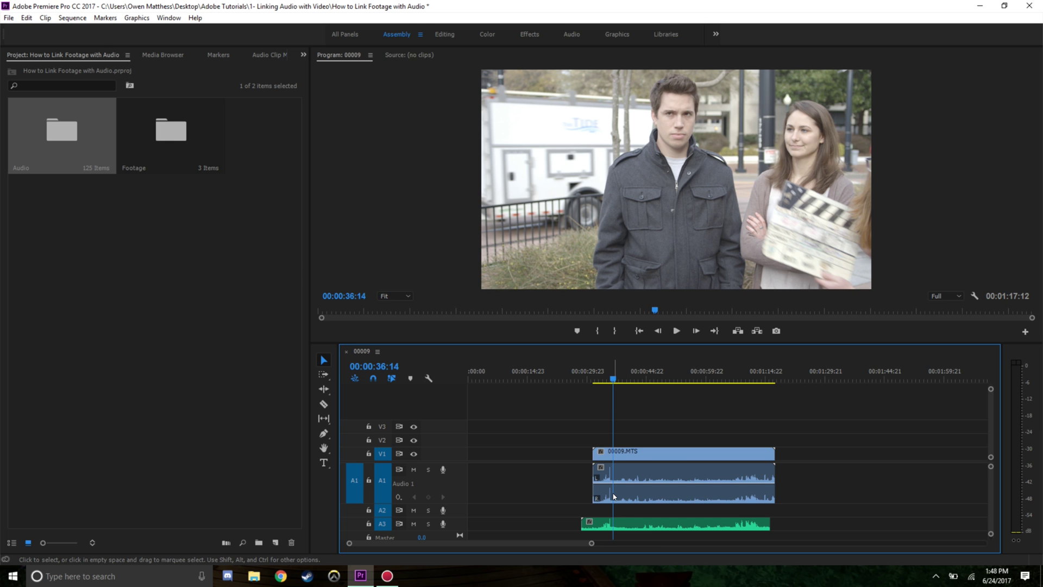
{"action": "left_click_drag", "start_coordinate": [681, 524], "coordinate": [964, 525]}
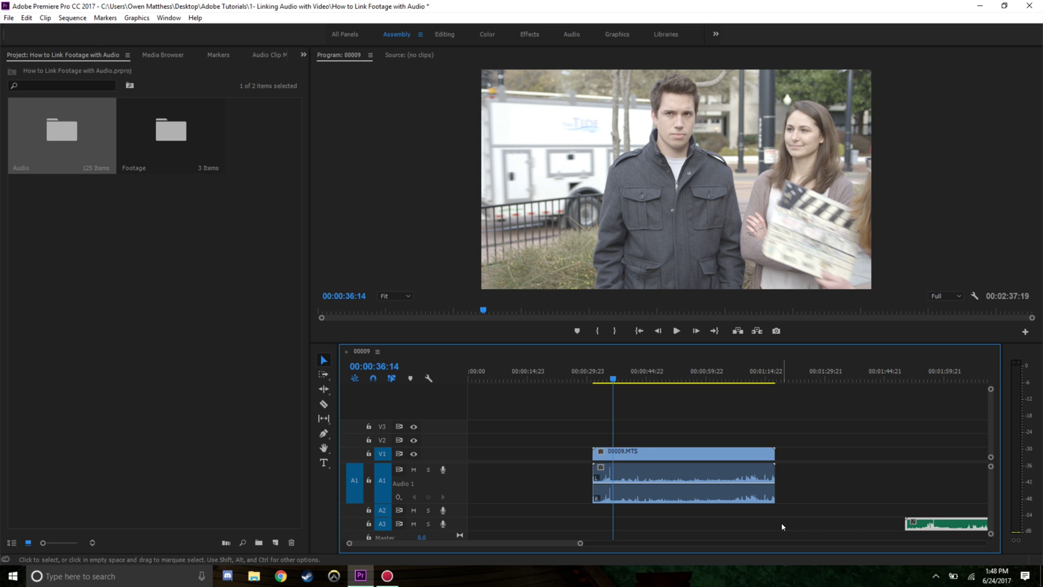
{"action": "key", "text": "ctrl+z"}
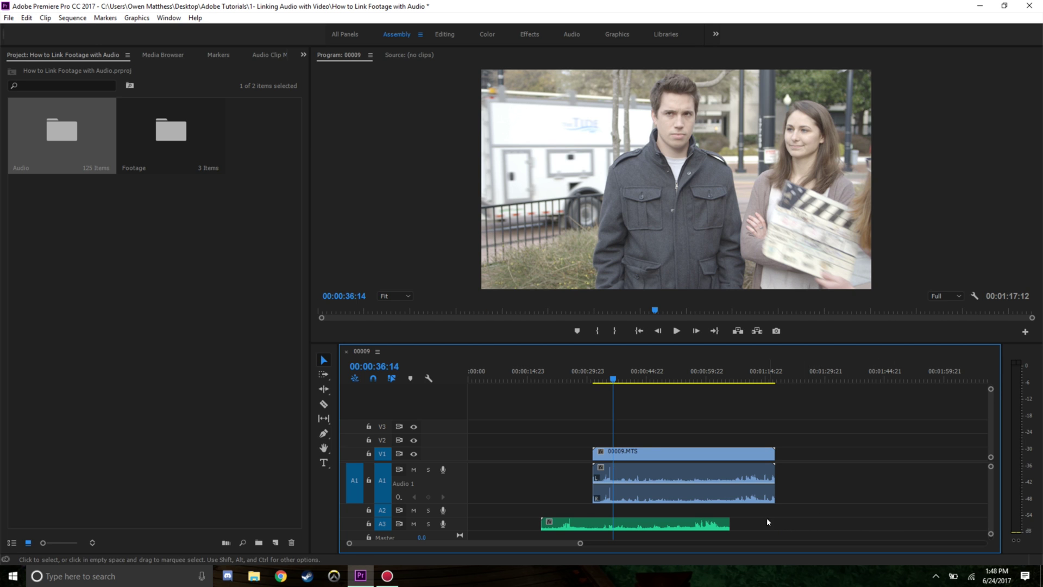
{"action": "left_click", "coordinate": [555, 497]}
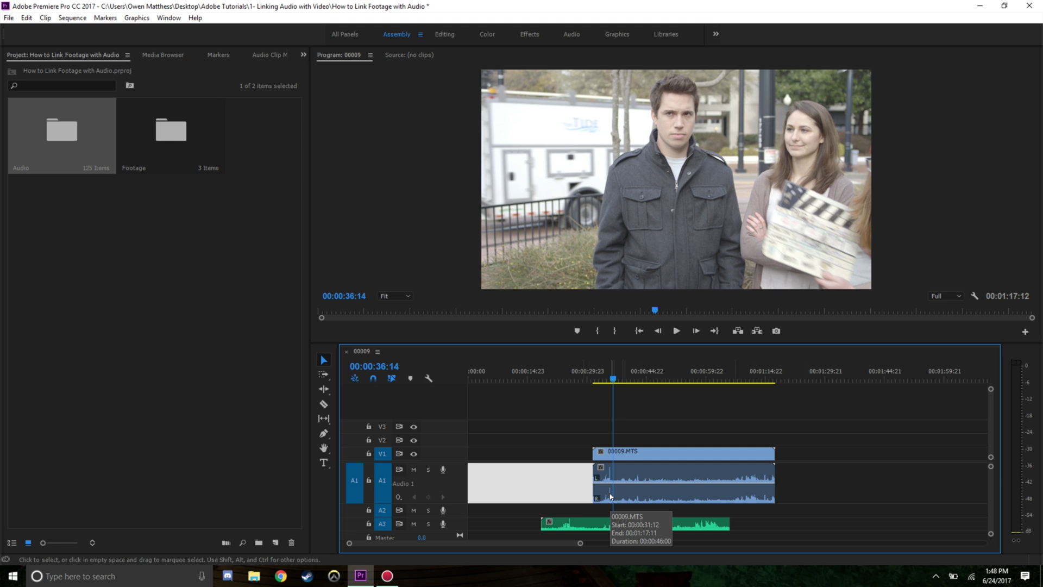
- Drag the A3 audio clip far right of 00009.MTS, out of sync
{"action": "left_click", "coordinate": [533, 478]}
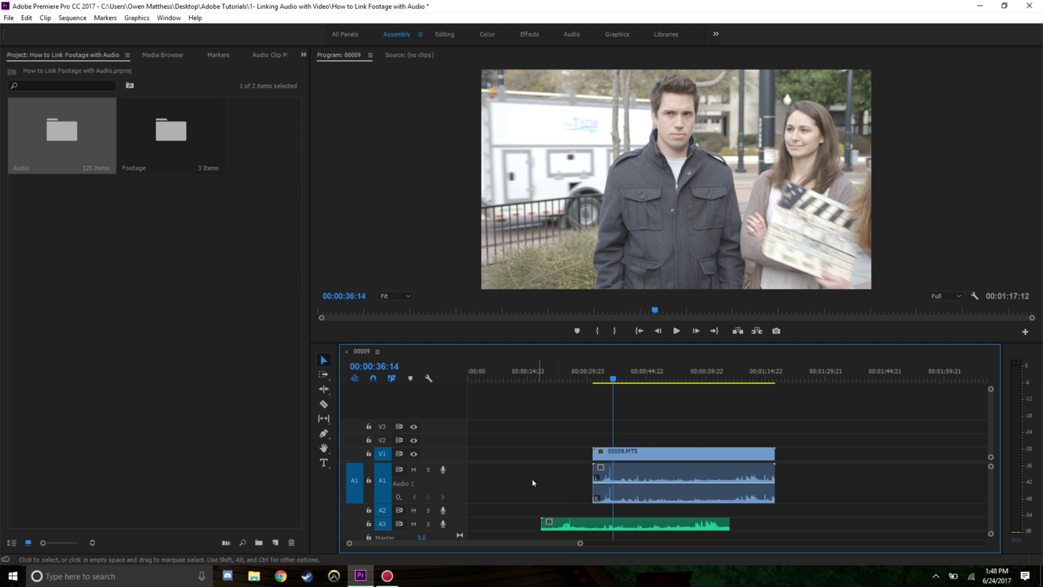
{"action": "left_click_drag", "start_coordinate": [612, 526], "coordinate": [545, 526]}
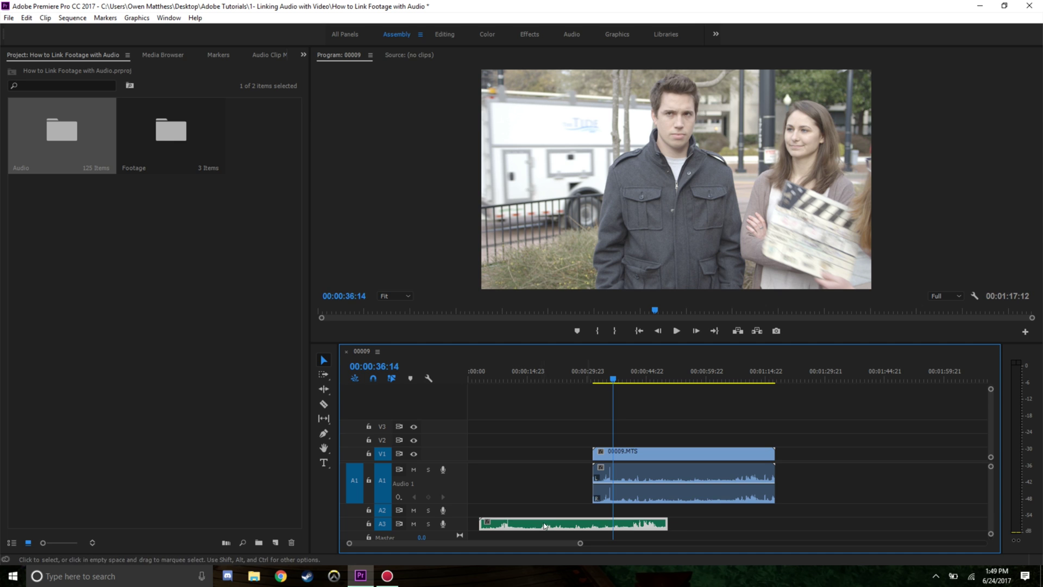
{"action": "left_click", "coordinate": [542, 495]}
{"action": "left_click", "coordinate": [672, 492]}
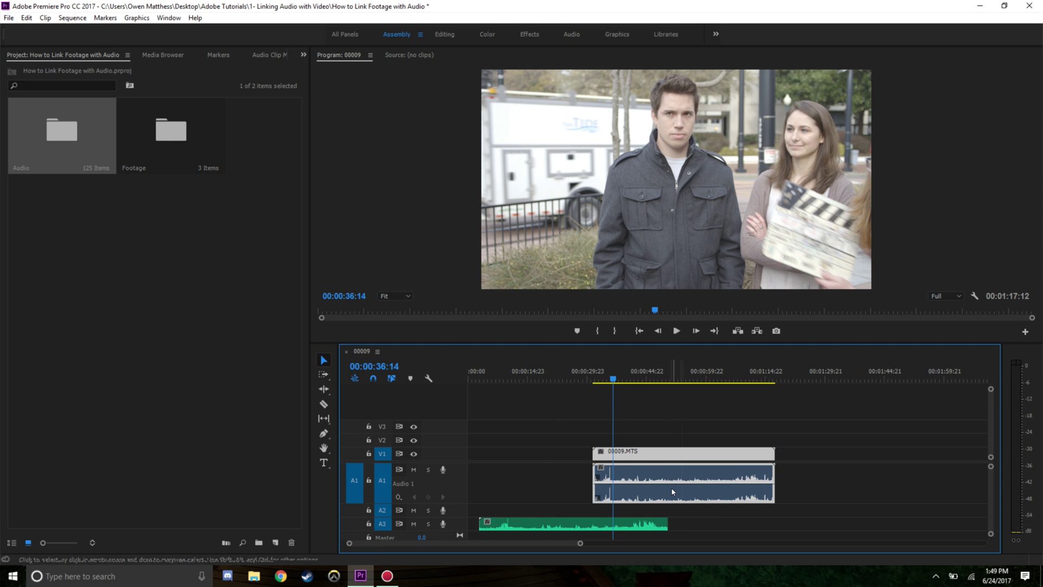
{"action": "left_click", "coordinate": [540, 526]}
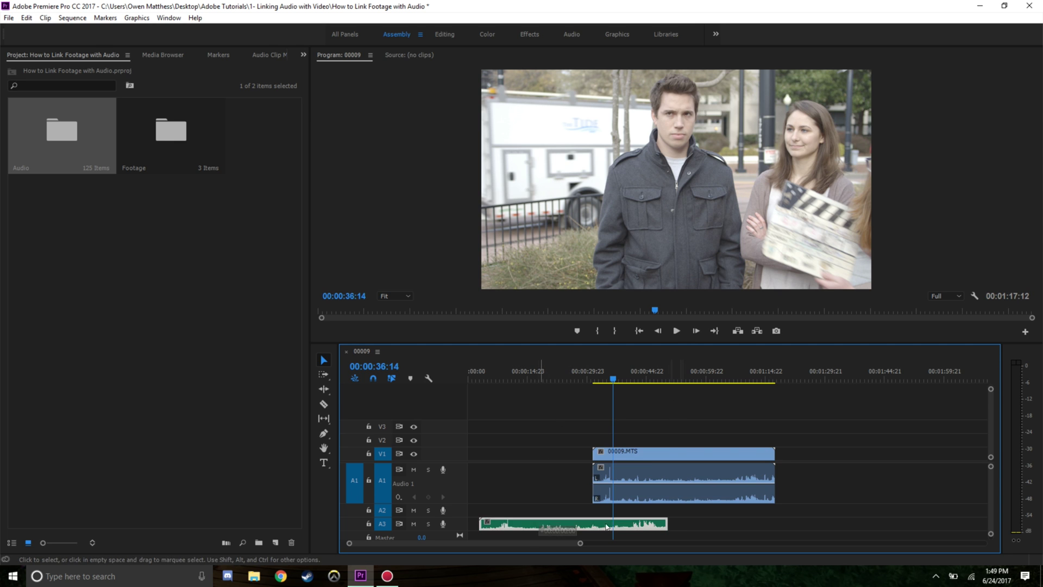
{"action": "left_click_drag", "start_coordinate": [607, 526], "coordinate": [915, 525]}
- Synchronize 00009.MTS and the A3 WAV based on their audio
{"action": "left_click_drag", "start_coordinate": [744, 416], "coordinate": [867, 524]}
{"action": "right_click", "coordinate": [867, 524]}
{"action": "left_click", "coordinate": [913, 224]}
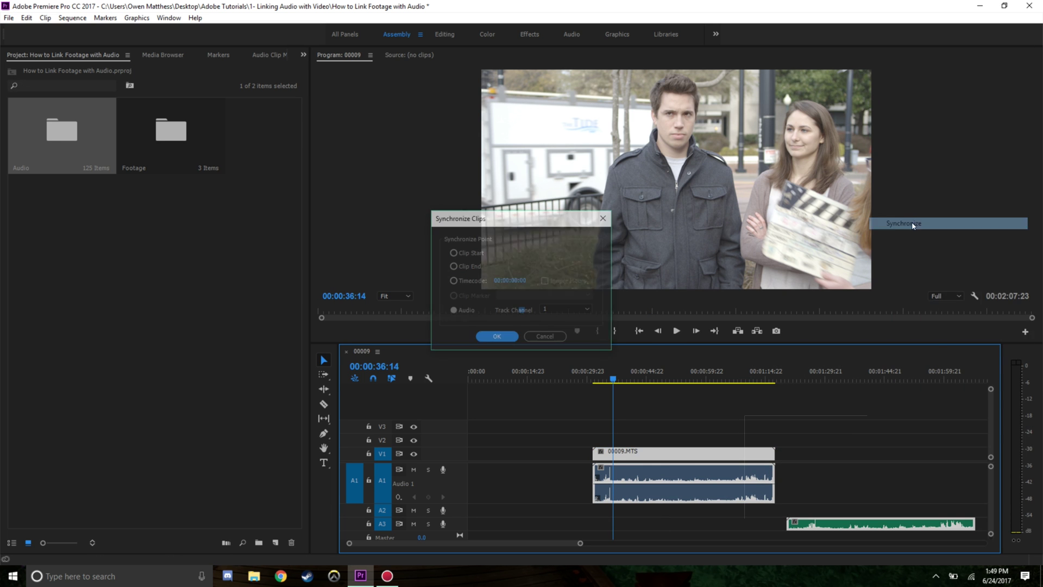
{"action": "left_click", "coordinate": [497, 336]}
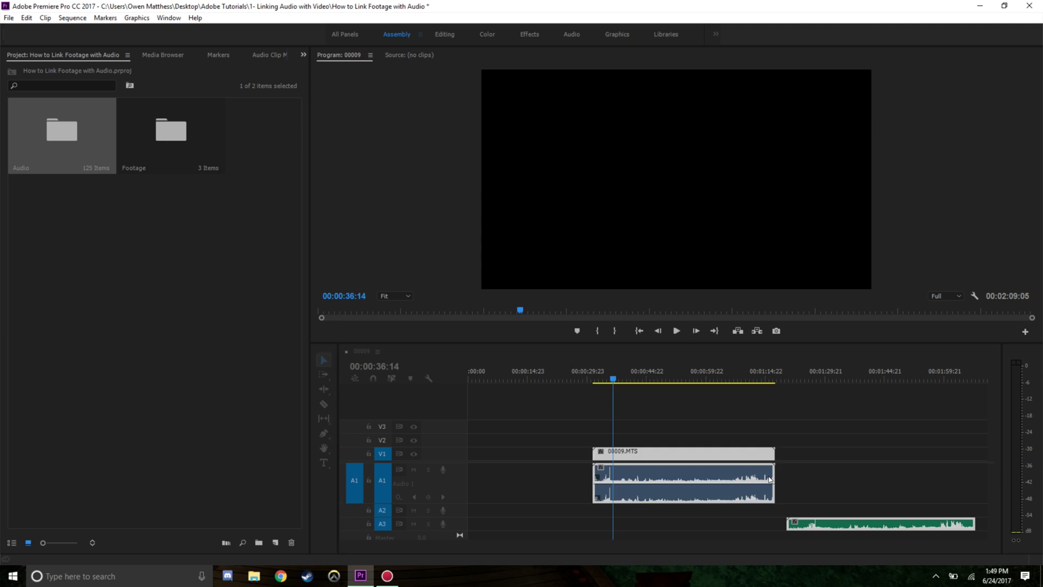
{"action": "left_click", "coordinate": [771, 483]}
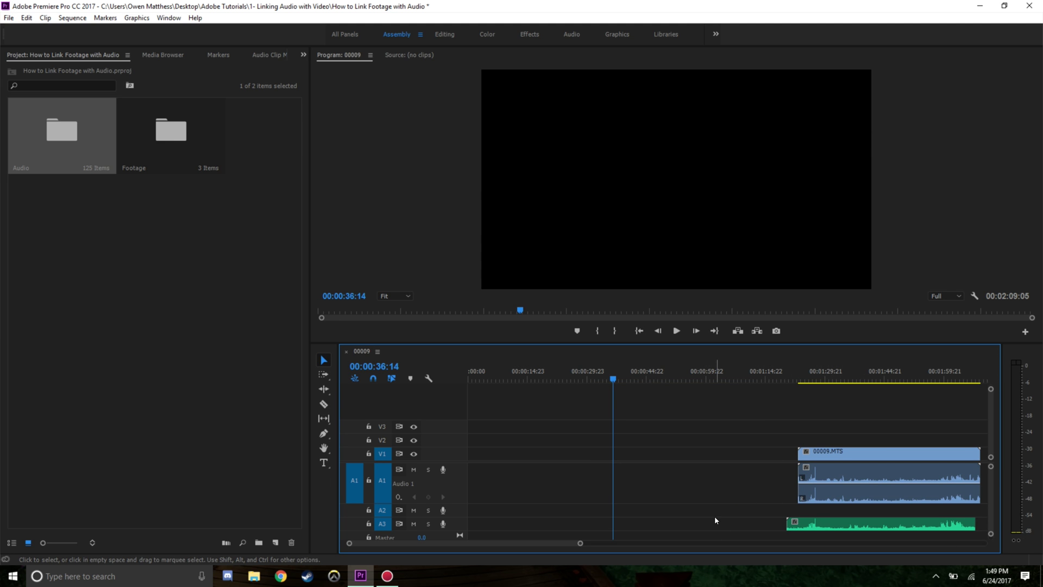
- Shorten track A1, move the linked clips earlier and nudge A3 out of sync
{"action": "key", "text": "alt+minus"}
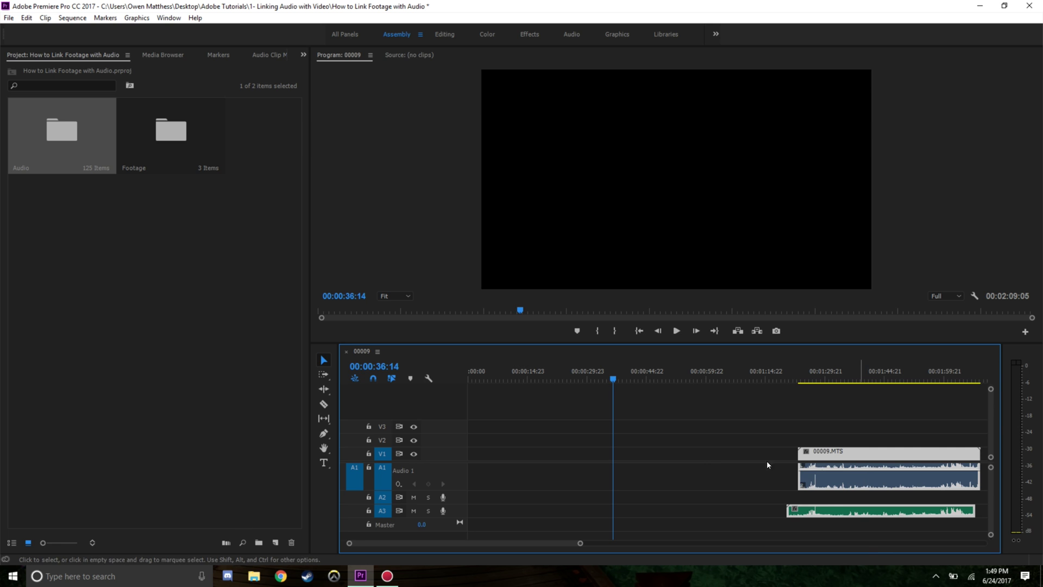
{"action": "left_click_drag", "start_coordinate": [823, 455], "coordinate": [706, 489]}
{"action": "left_click_drag", "start_coordinate": [707, 510], "coordinate": [516, 508]}
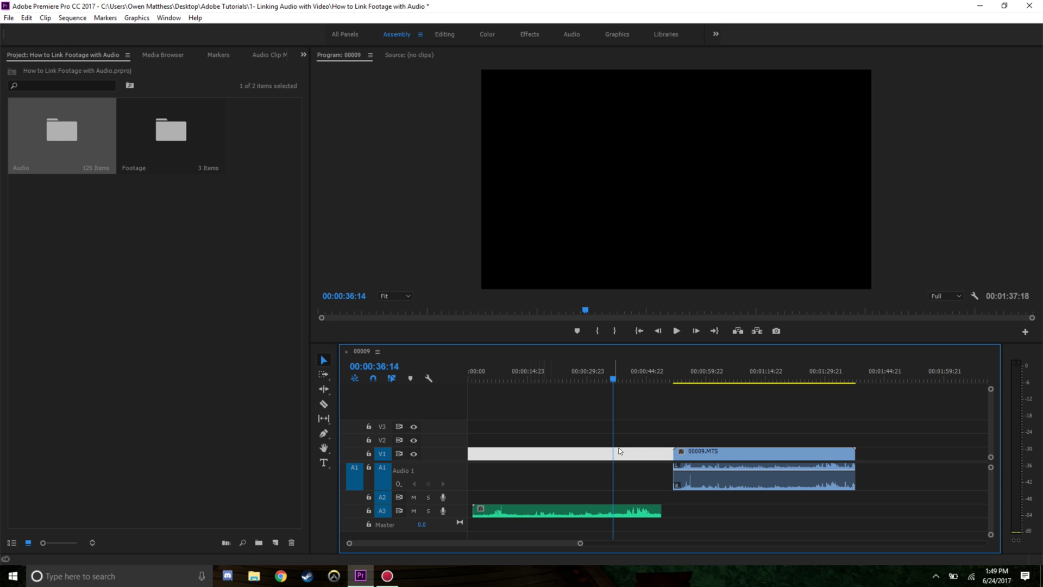
{"action": "left_click_drag", "start_coordinate": [748, 538], "coordinate": [576, 404]}
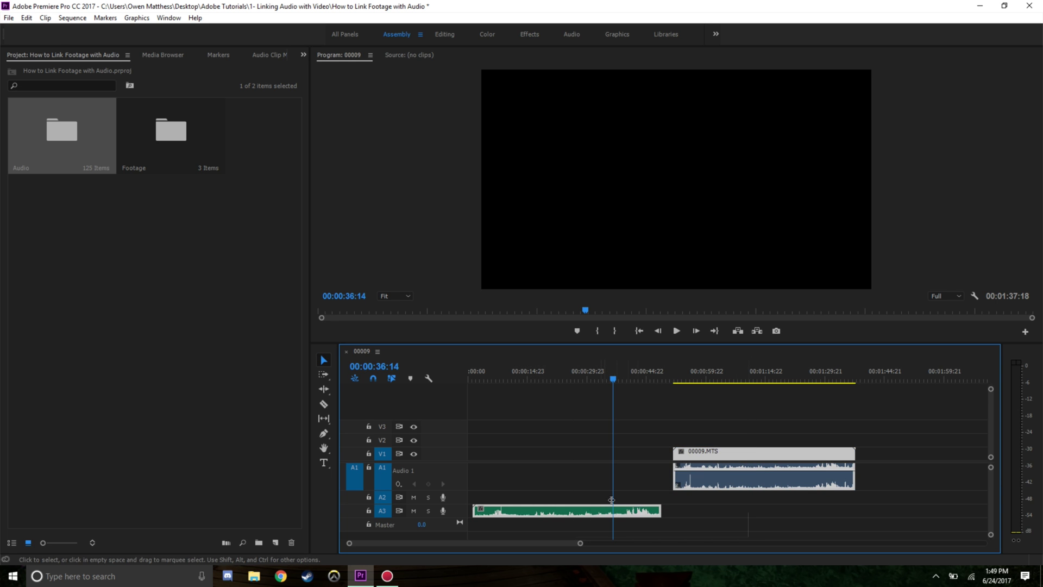
{"action": "left_click_drag", "start_coordinate": [650, 511], "coordinate": [714, 510]}
- Resynchronize the clips by audio and move the playhead to 00:00:56:09
{"action": "left_click", "coordinate": [699, 461]}
{"action": "right_click", "coordinate": [699, 461]}
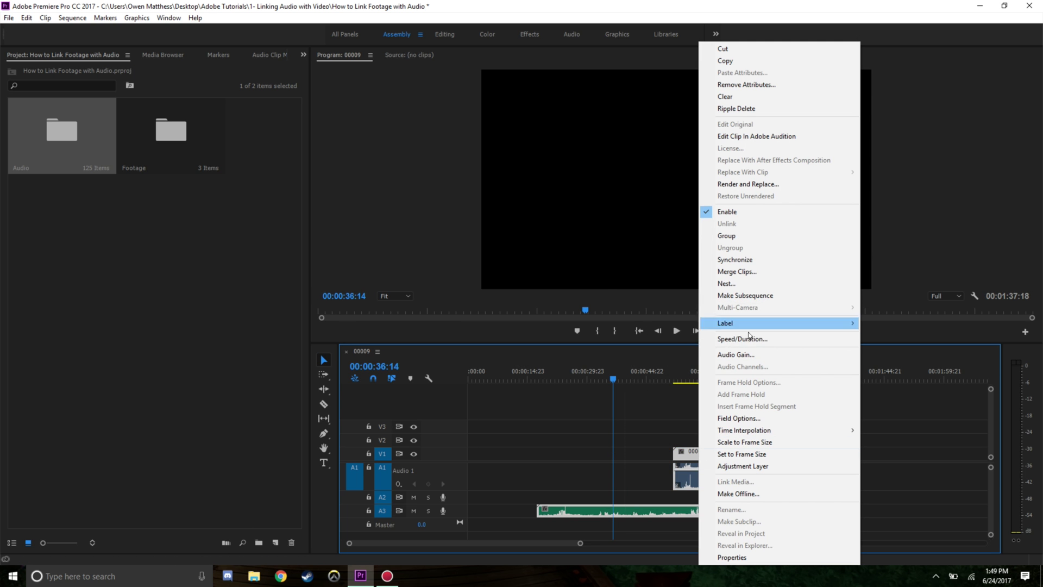
{"action": "left_click", "coordinate": [717, 259]}
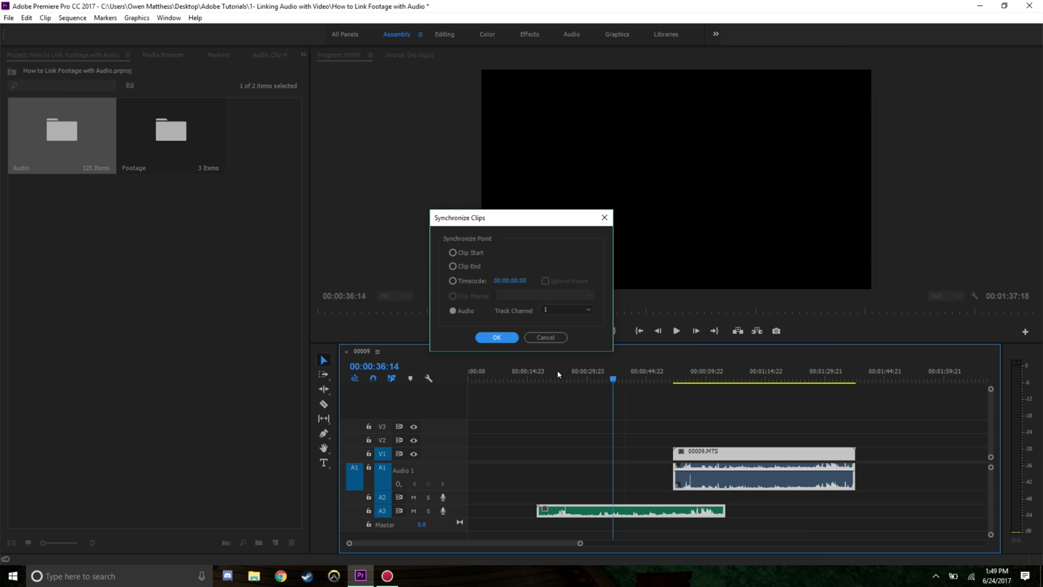
{"action": "left_click", "coordinate": [496, 337]}
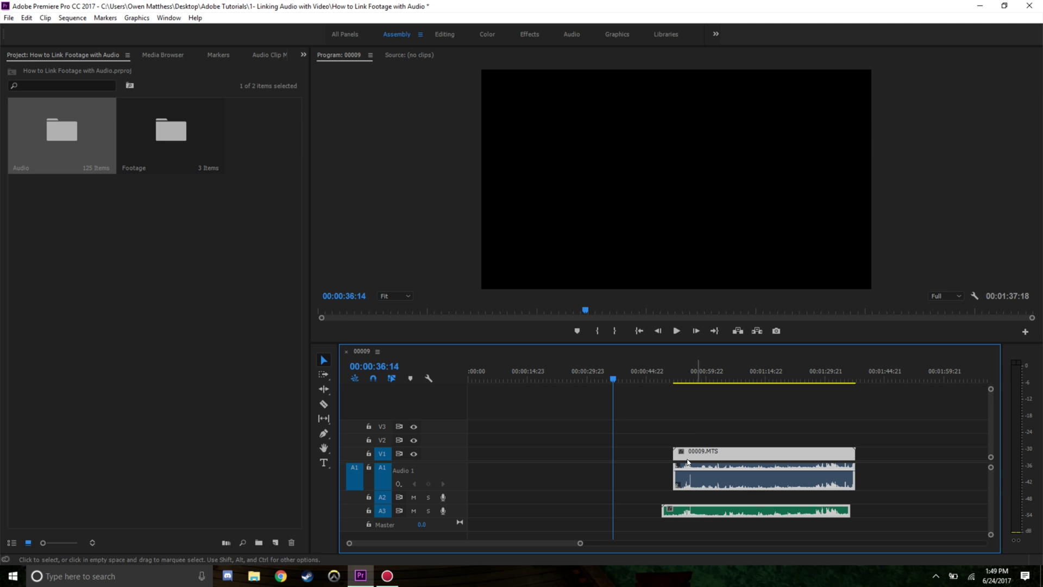
{"action": "left_click", "coordinate": [618, 471]}
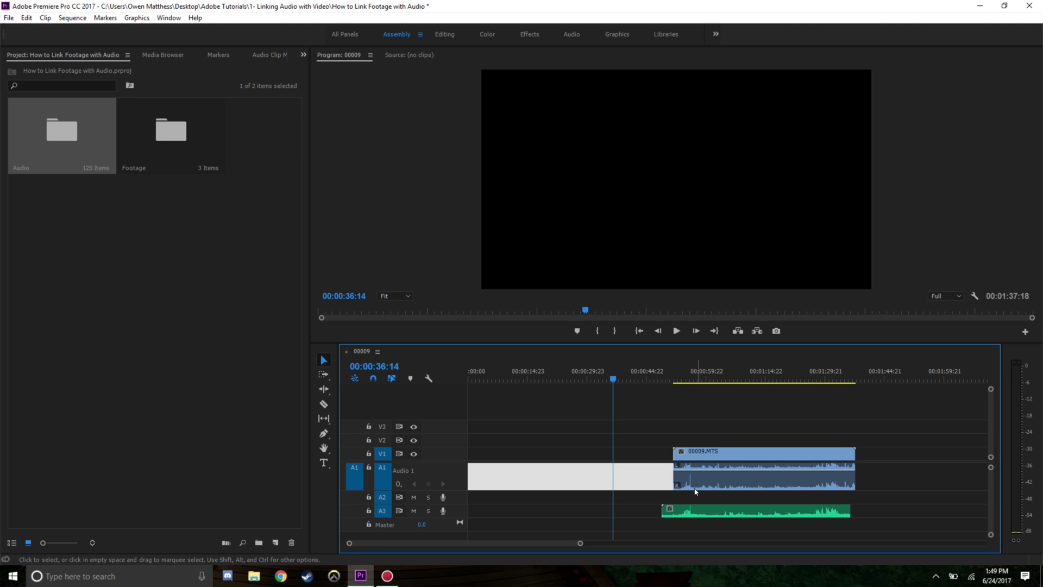
{"action": "left_click_drag", "start_coordinate": [678, 370], "coordinate": [692, 370]}
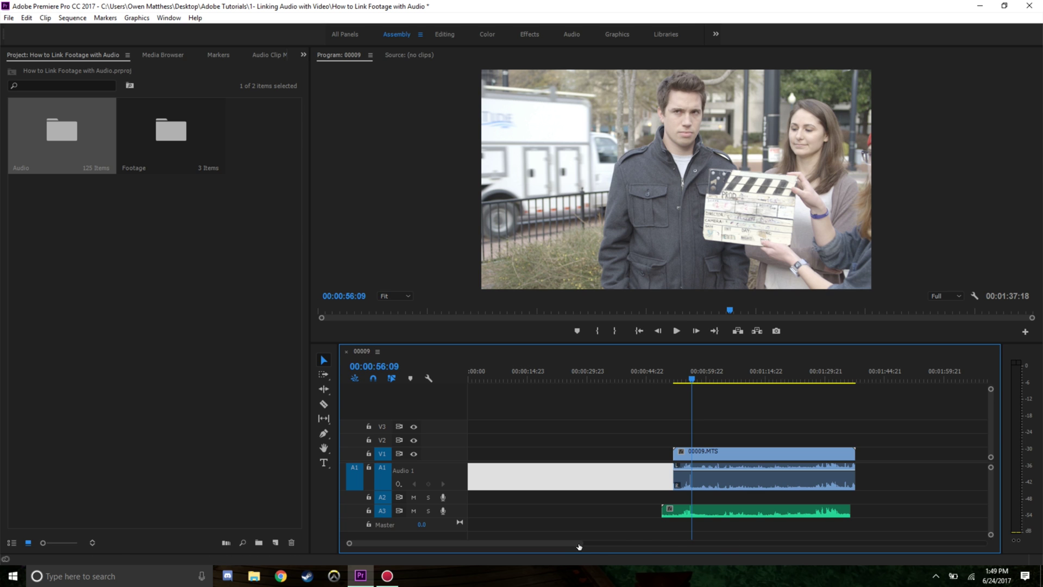
- Scroll the timeline into view and marquee-select the 00009.MTS clip with the A3 WAV
{"action": "left_click_drag", "start_coordinate": [580, 543], "coordinate": [653, 544]}
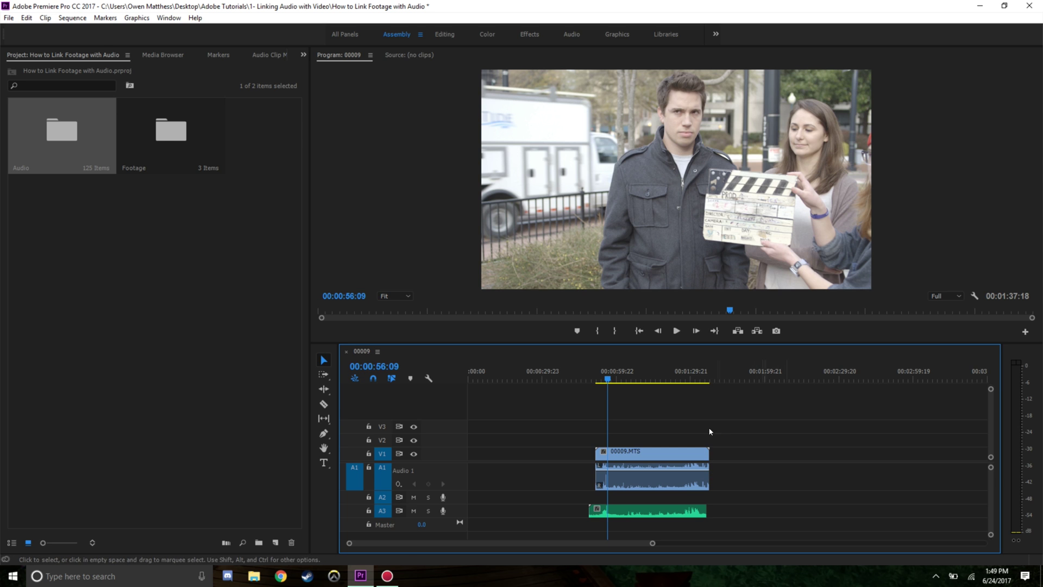
{"action": "left_click_drag", "start_coordinate": [658, 413], "coordinate": [663, 508]}
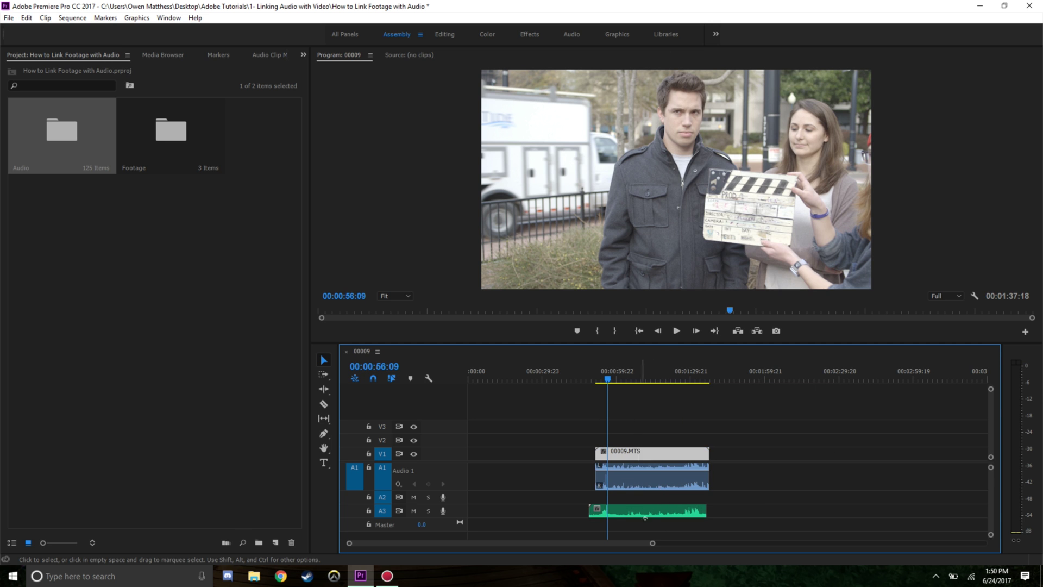
- Synchronize the clips on audio, then delete the camera's original audio on A1
{"action": "right_click", "coordinate": [640, 478]}
{"action": "left_click", "coordinate": [675, 260]}
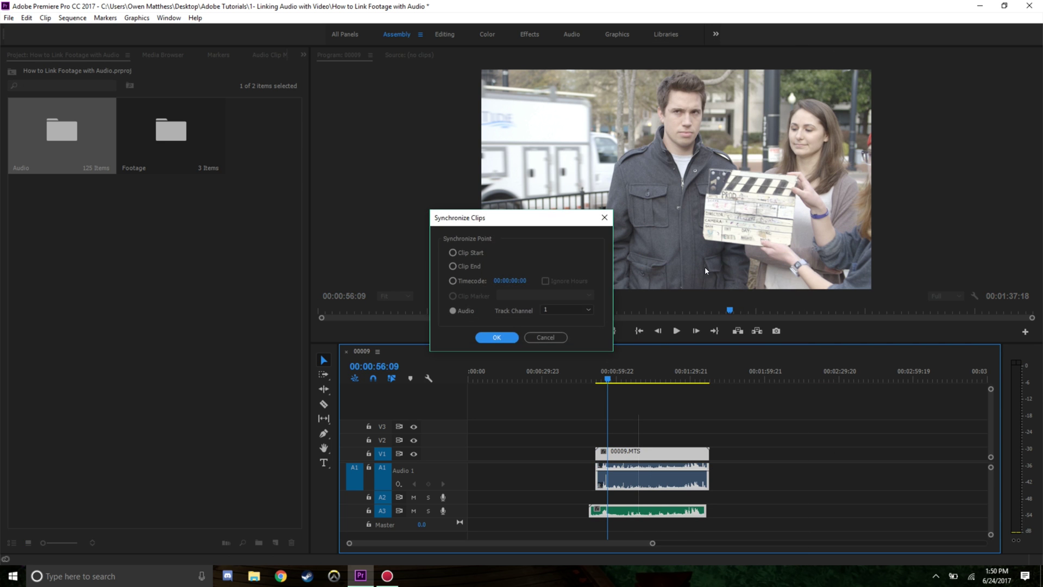
{"action": "left_click", "coordinate": [494, 335]}
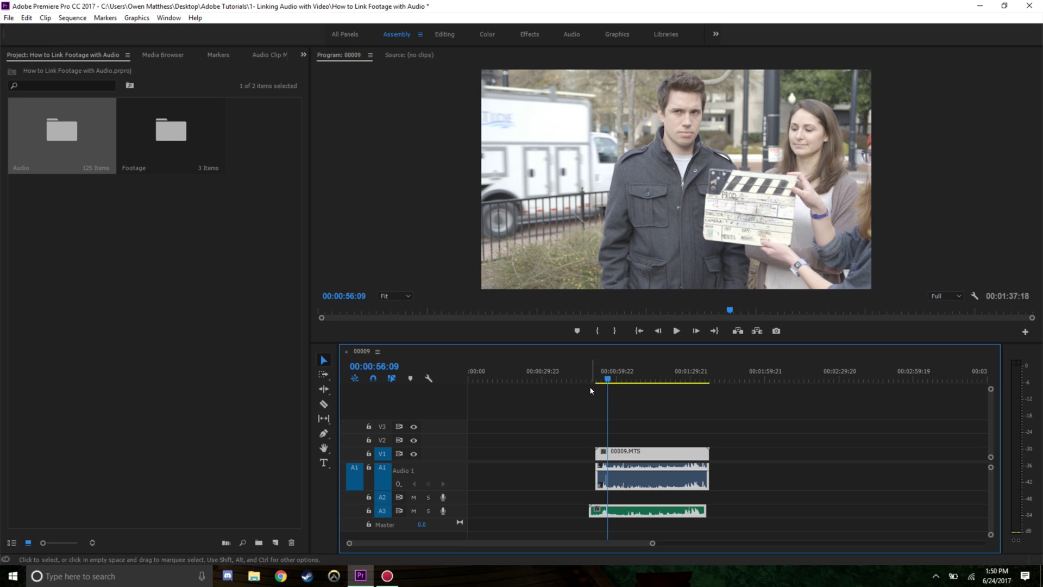
{"action": "right_click", "coordinate": [669, 476]}
{"action": "left_click", "coordinate": [655, 477]}
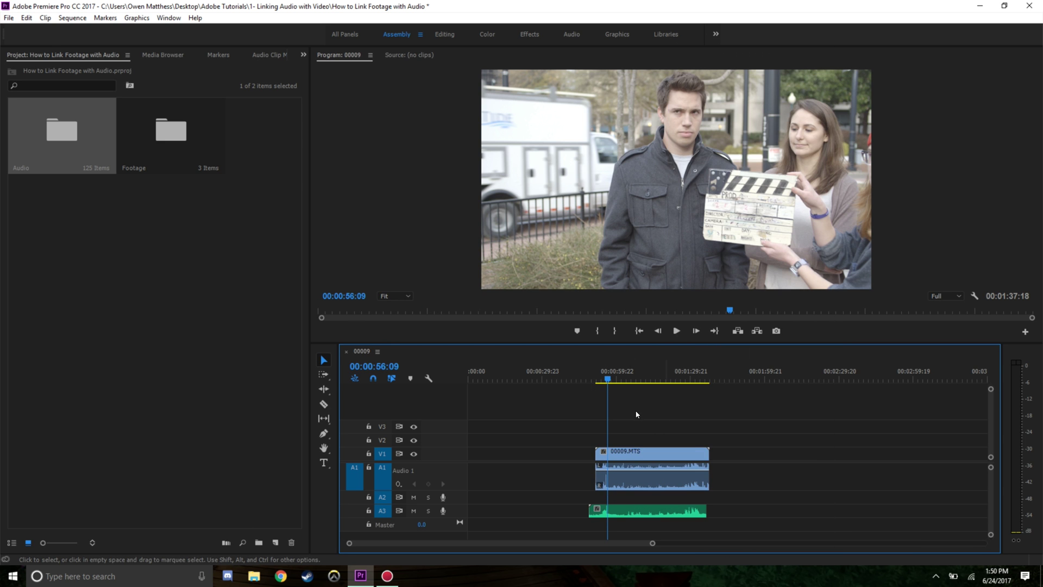
{"action": "left_click", "coordinate": [679, 483]}
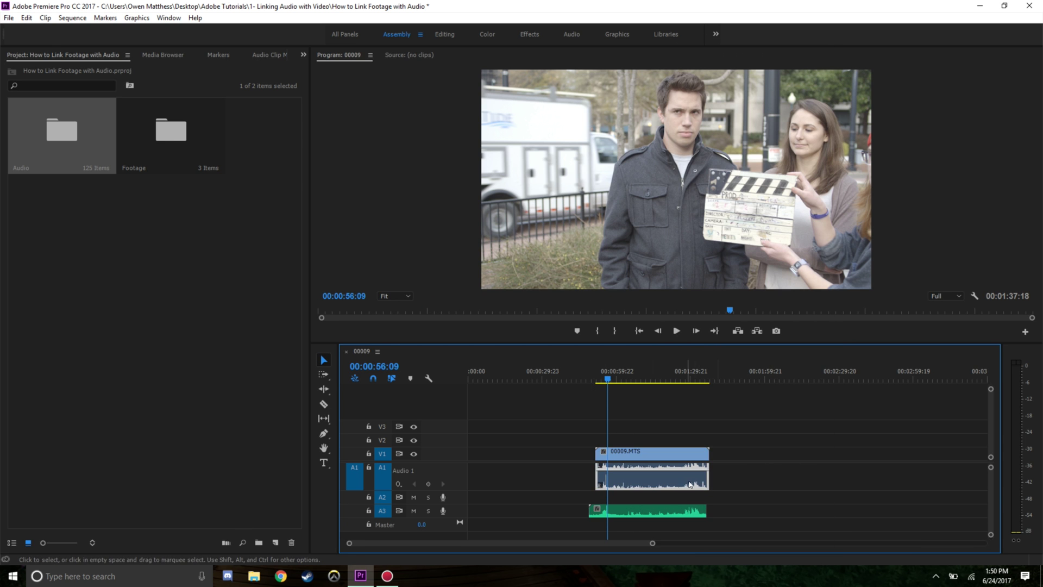
{"action": "key", "text": "Delete"}
- Select the V1 video and A3 WAV, open Merge Clips, then cancel it
{"action": "left_click_drag", "start_coordinate": [679, 405], "coordinate": [694, 531]}
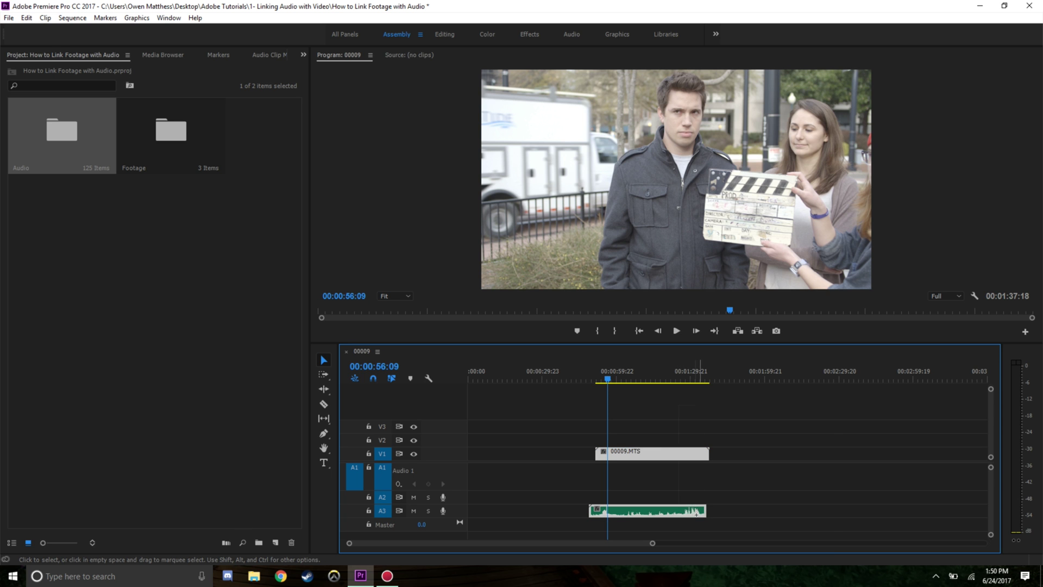
{"action": "right_click", "coordinate": [672, 455]}
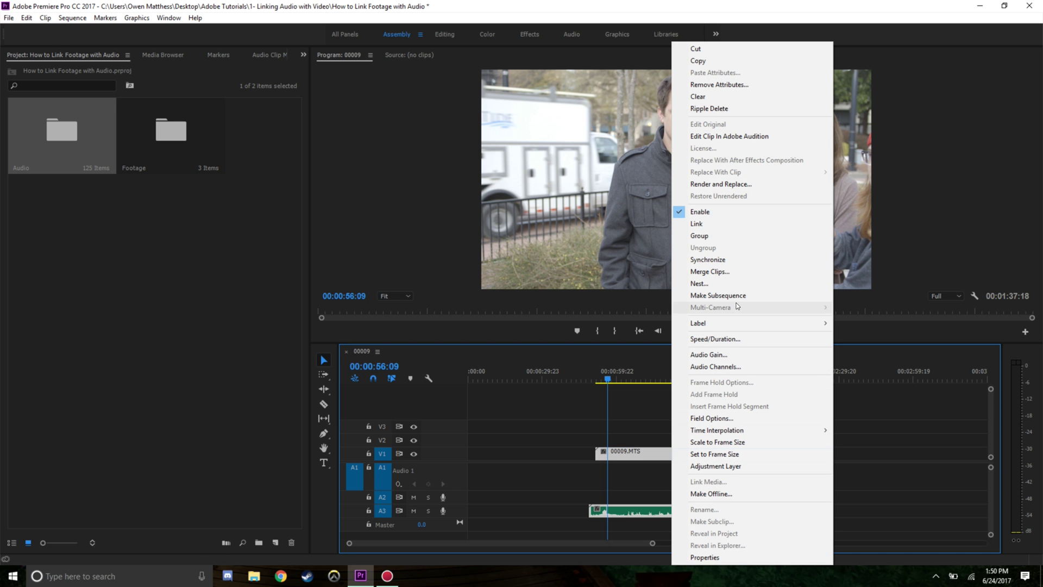
{"action": "left_click", "coordinate": [741, 275]}
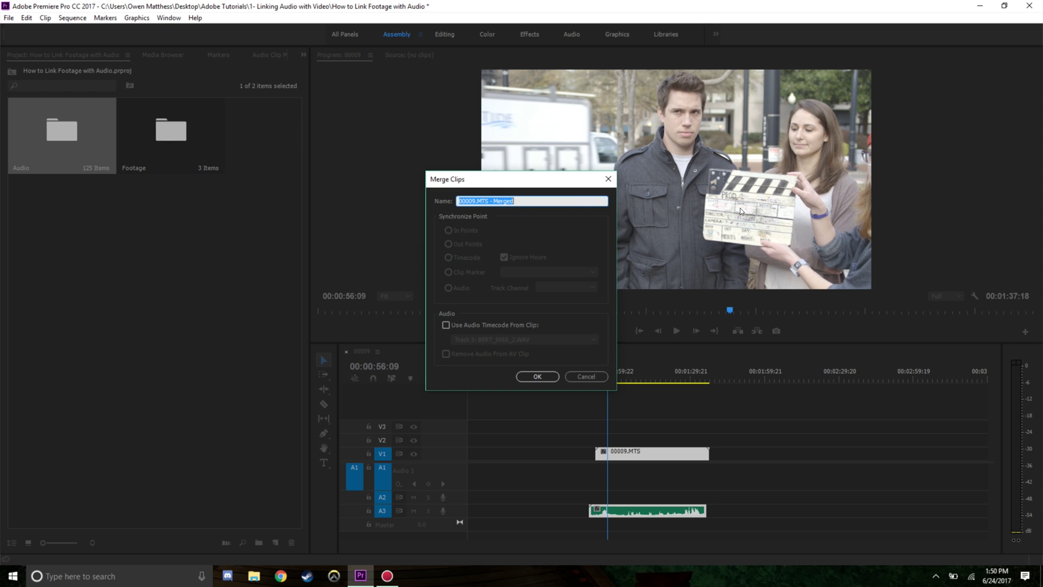
{"action": "left_click", "coordinate": [592, 376]}
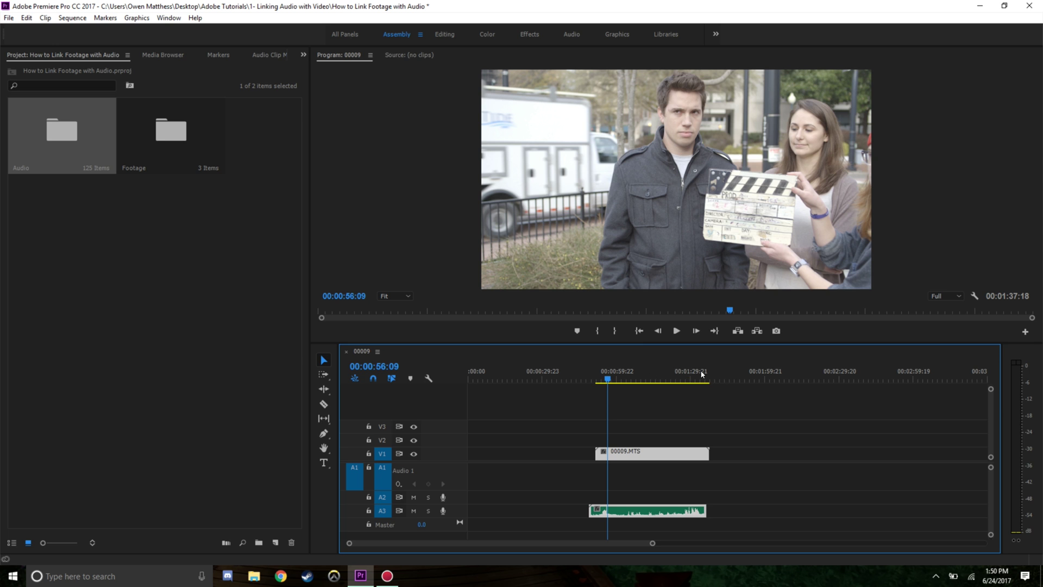
- Merge the V1 video and A3 WAV into a new clip named '2F - 2'
{"action": "right_click", "coordinate": [658, 450]}
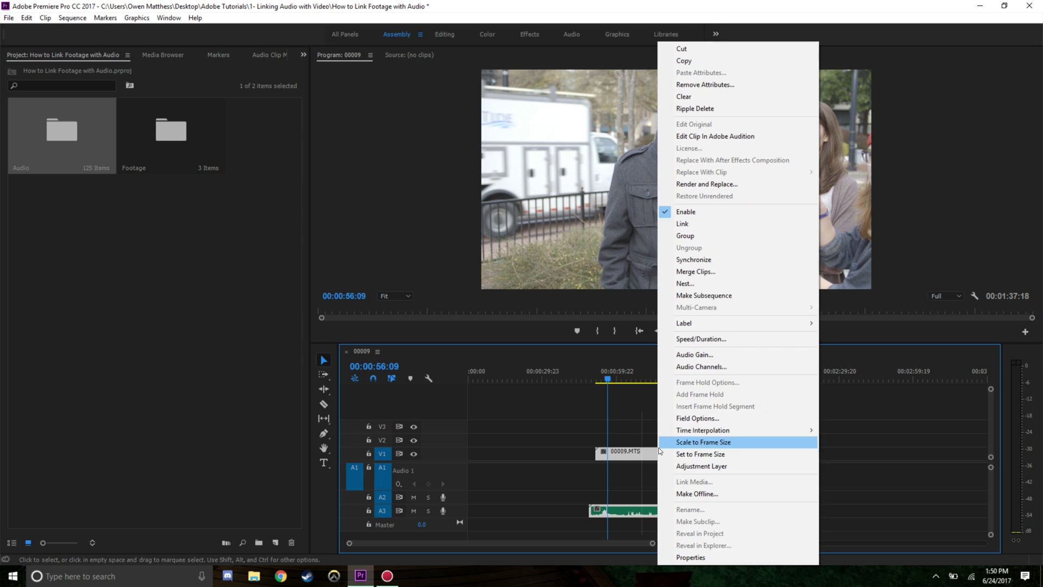
{"action": "left_click", "coordinate": [705, 272]}
{"action": "type", "text": "@F"}
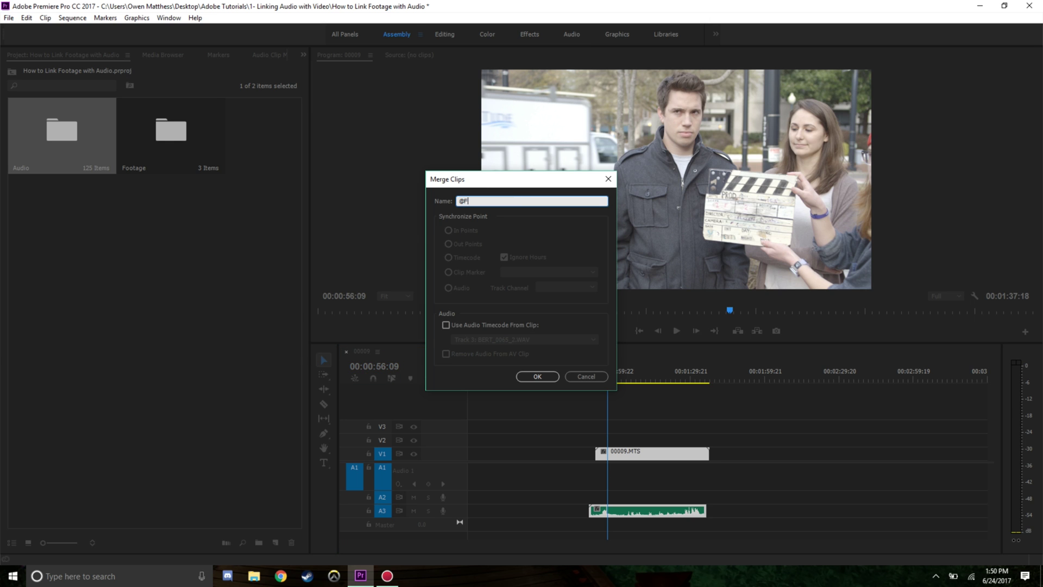
{"action": "key", "text": "BackSpace"}
{"action": "key", "text": "BackSpace"}
{"action": "type", "text": "2F - 2"}
{"action": "left_click", "coordinate": [538, 376]}
- Replace the original clips on the timeline with the merged 2F - 2 clip
{"action": "left_click", "coordinate": [624, 454]}
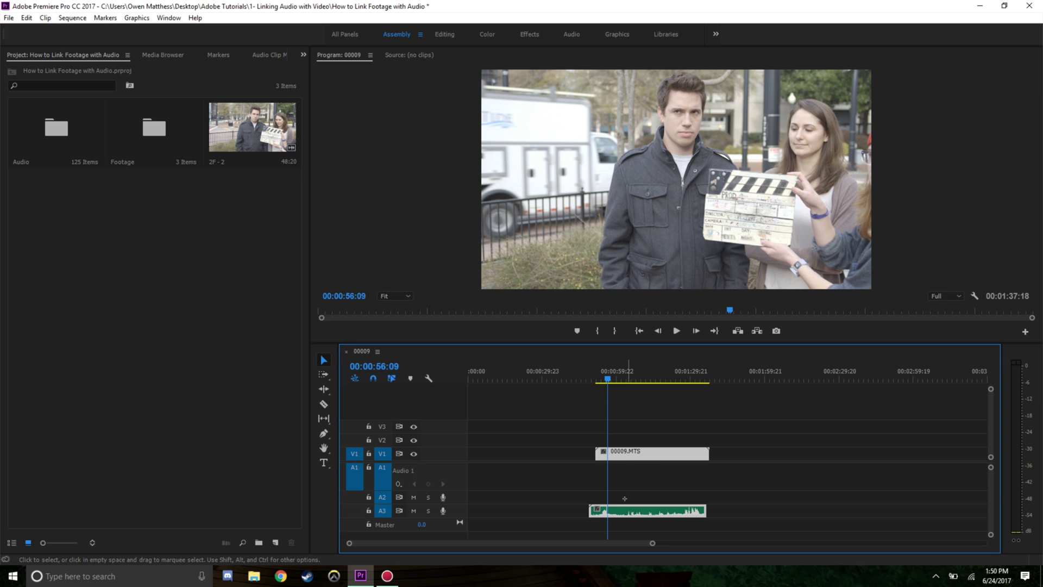
{"action": "left_click", "coordinate": [612, 511], "text": "shift"}
{"action": "key", "text": "Delete"}
{"action": "mouse_move", "coordinate": [253, 128]}
{"action": "left_mouse_down"}
{"action": "mouse_move", "coordinate": [469, 478]}
{"action": "mouse_move", "coordinate": [696, 481]}
{"action": "left_mouse_up"}
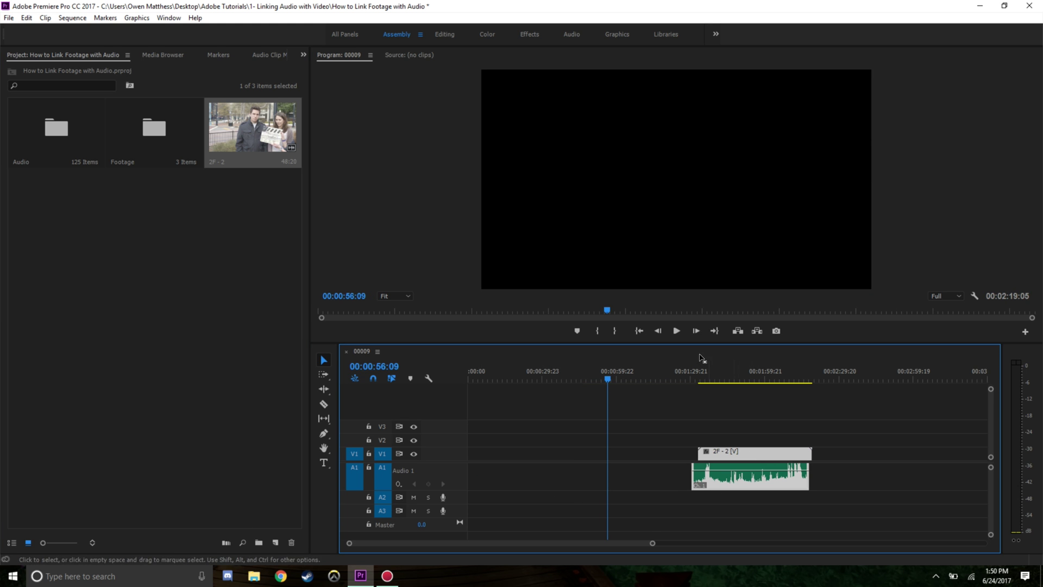
- Play back the 2F - 2 clip, then zoom in and select it on the timeline
{"action": "left_click", "coordinate": [700, 379]}
{"action": "key", "text": "space"}
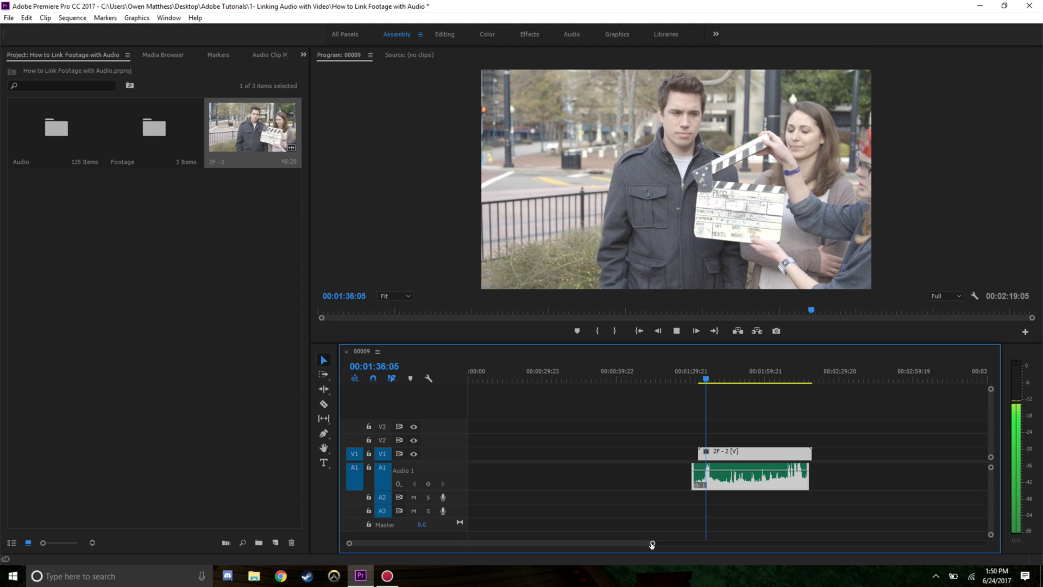
{"action": "key", "text": "space"}
{"action": "left_click_drag", "start_coordinate": [652, 544], "coordinate": [623, 543]}
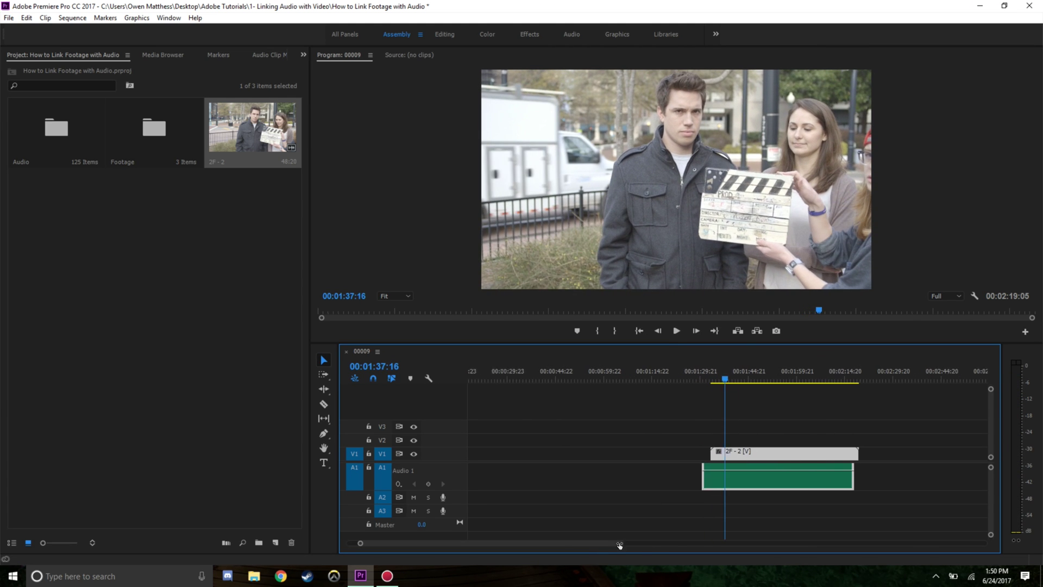
{"action": "left_click_drag", "start_coordinate": [747, 453], "coordinate": [868, 409]}
{"action": "left_click_drag", "start_coordinate": [798, 380], "coordinate": [851, 380]}
{"action": "left_click_drag", "start_coordinate": [798, 415], "coordinate": [768, 466]}
- Delete the 2F - 2 clip from both the timeline and the Project panel
{"action": "key", "text": "Delete"}
{"action": "left_click", "coordinate": [243, 349]}
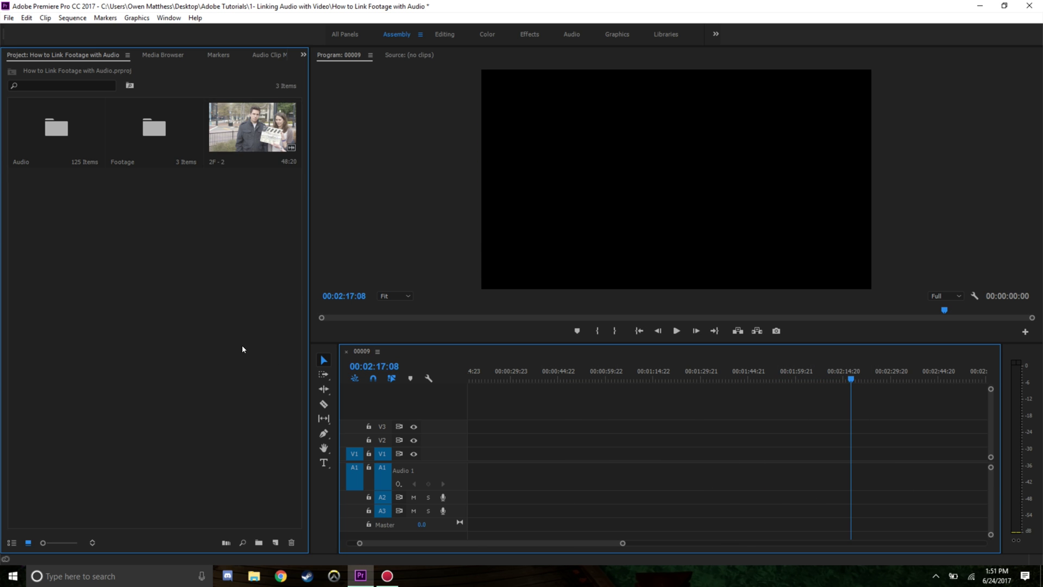
{"action": "left_click", "coordinate": [253, 131]}
{"action": "key", "text": "Delete"}
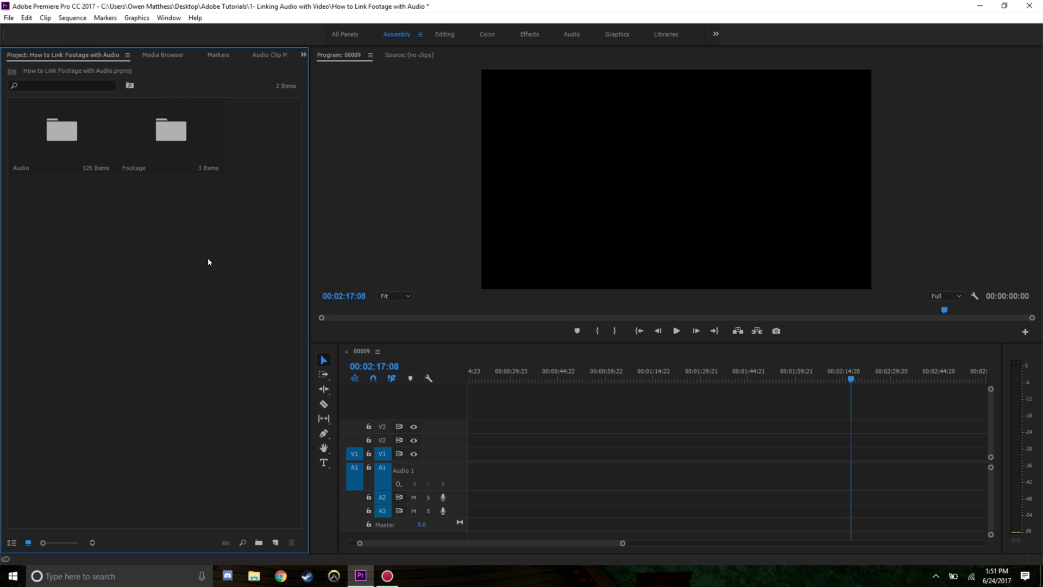
- Create a new bin named 'Prints' in the Project panel
{"action": "right_click", "coordinate": [20, 219]}
{"action": "left_click", "coordinate": [38, 239]}
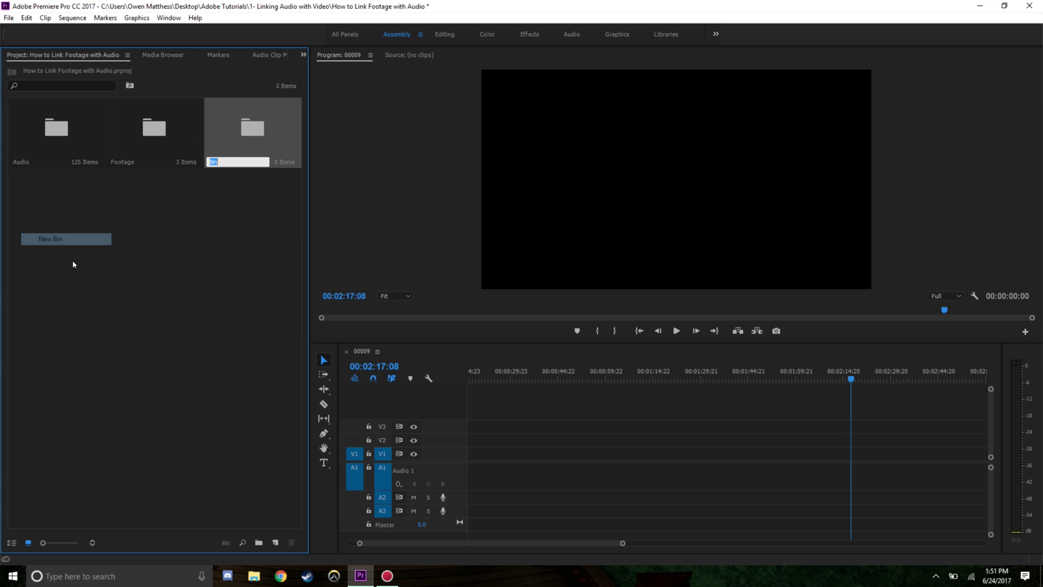
{"action": "type", "text": "Prints"}
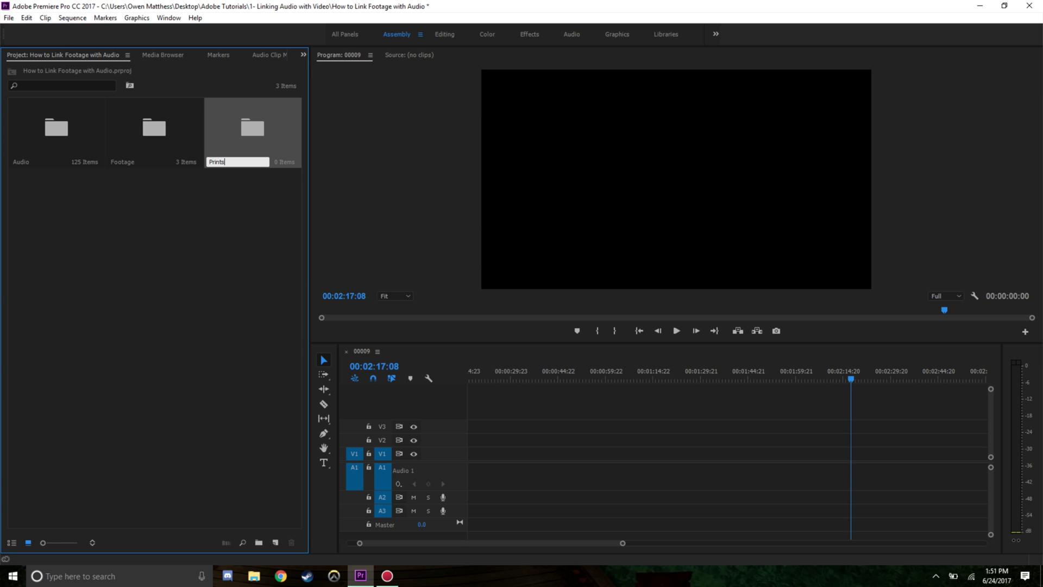
{"action": "key", "text": "Tab"}
{"action": "left_click", "coordinate": [83, 248]}
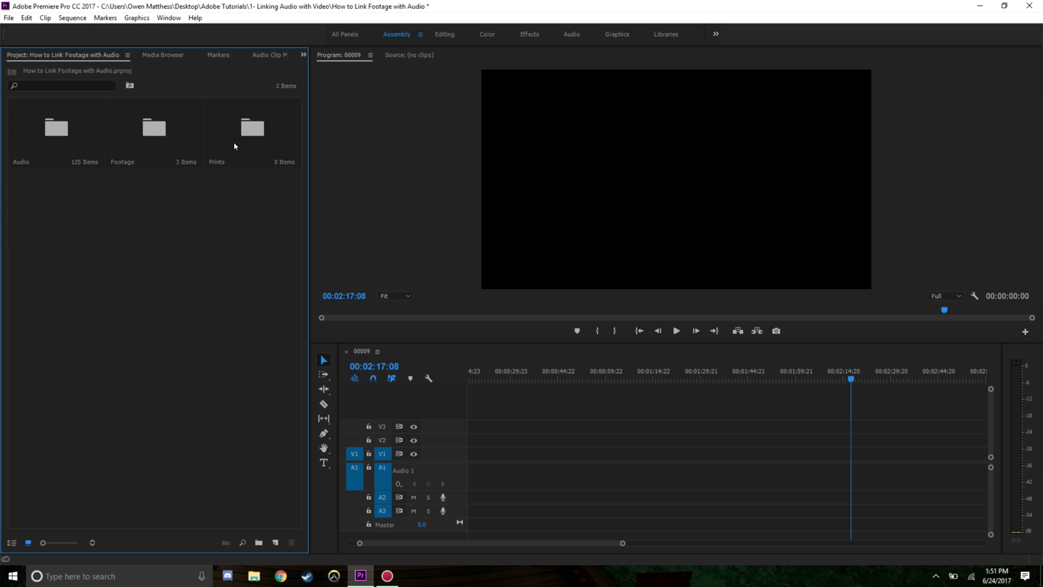
- Create a second bin named 'Merged Prints' in the Project panel
{"action": "double_click", "coordinate": [248, 122]}
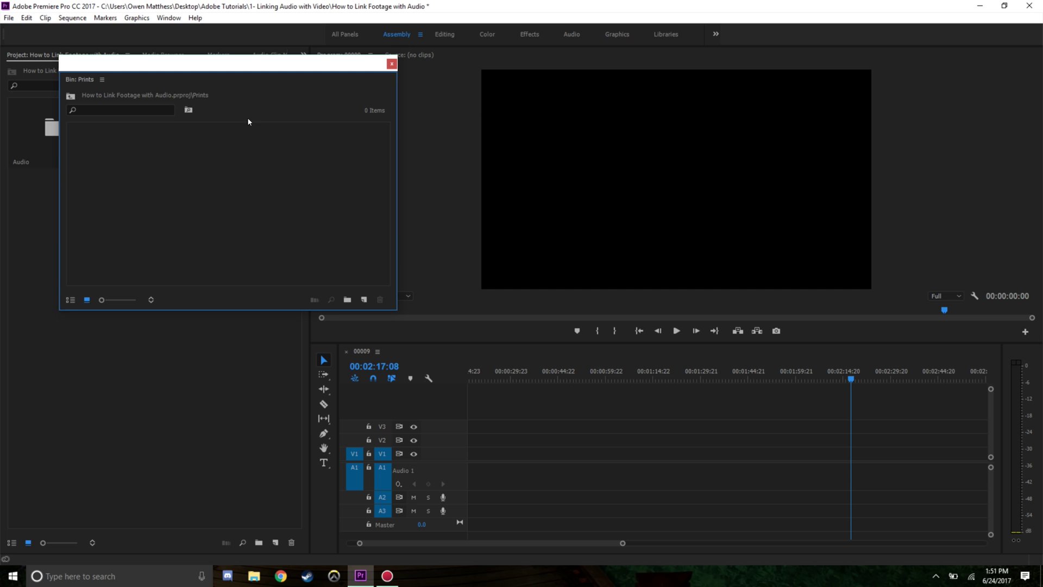
{"action": "right_click", "coordinate": [162, 168]}
{"action": "right_click", "coordinate": [108, 379]}
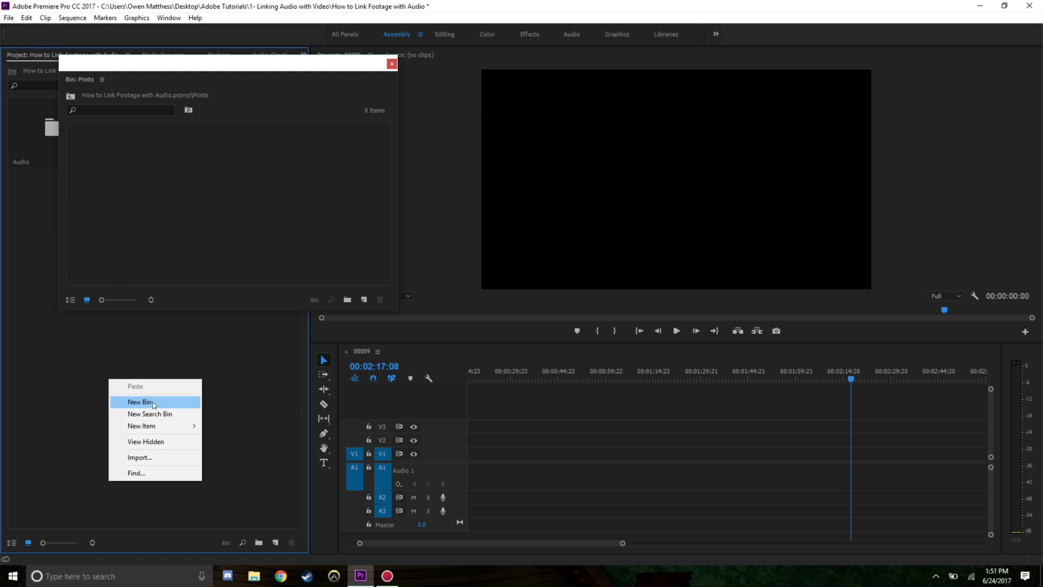
{"action": "left_click", "coordinate": [152, 402]}
{"action": "type", "text": "Merged Prints"}
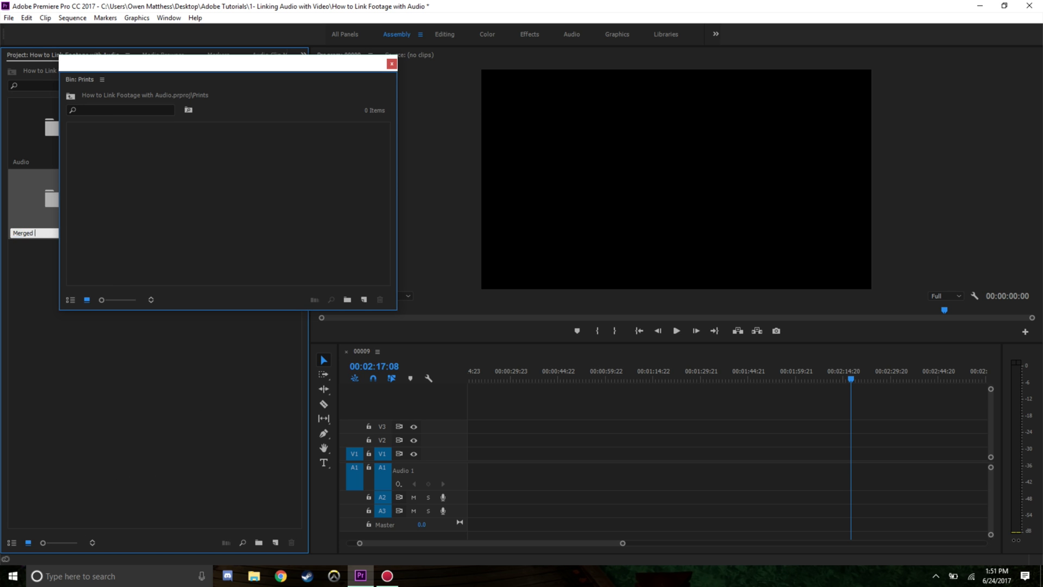
{"action": "key", "text": "Return"}
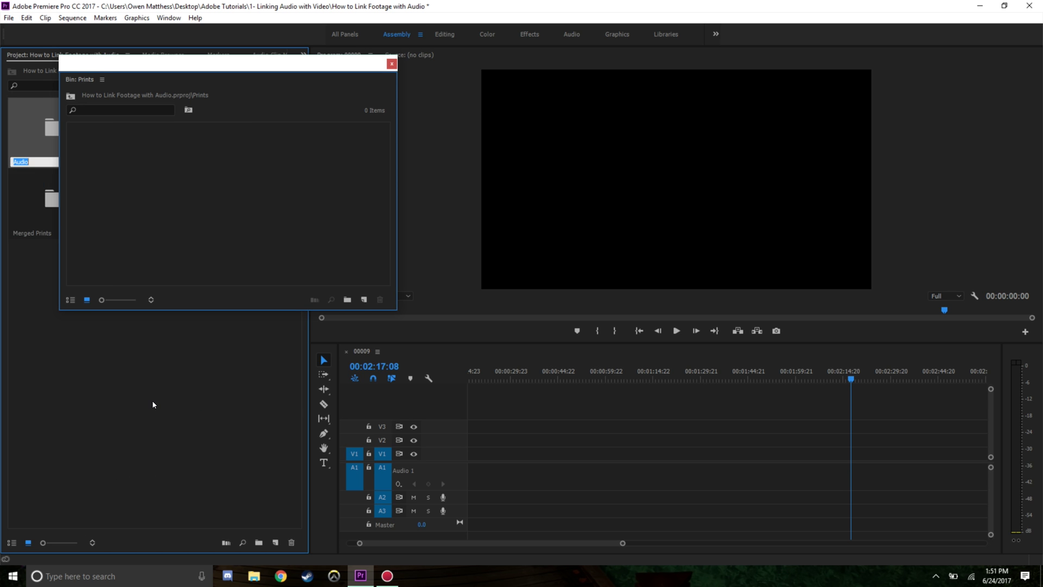
{"action": "left_click", "coordinate": [391, 64]}
{"action": "left_click", "coordinate": [240, 368]}
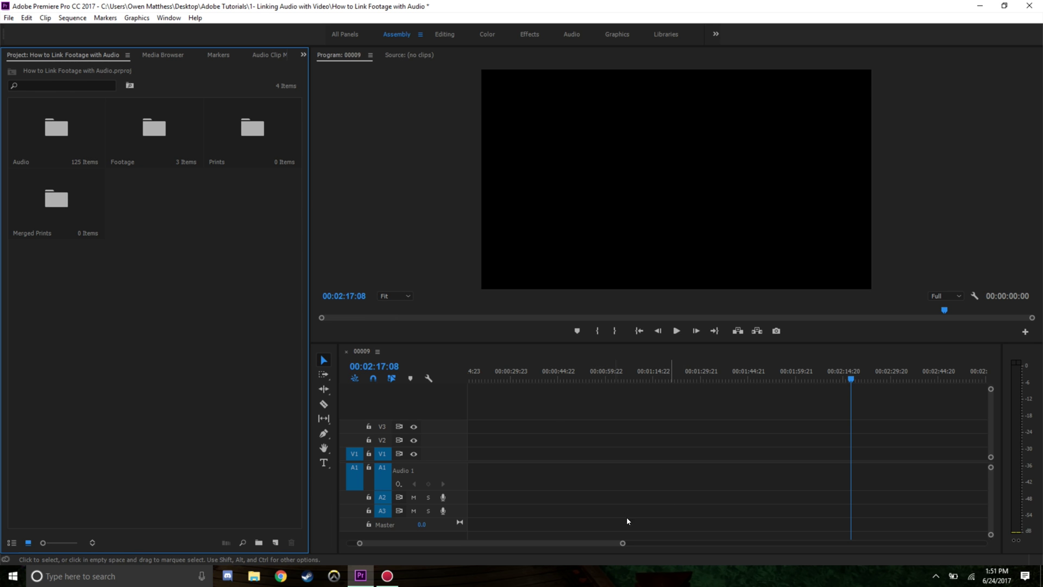
{"action": "left_click", "coordinate": [66, 205]}
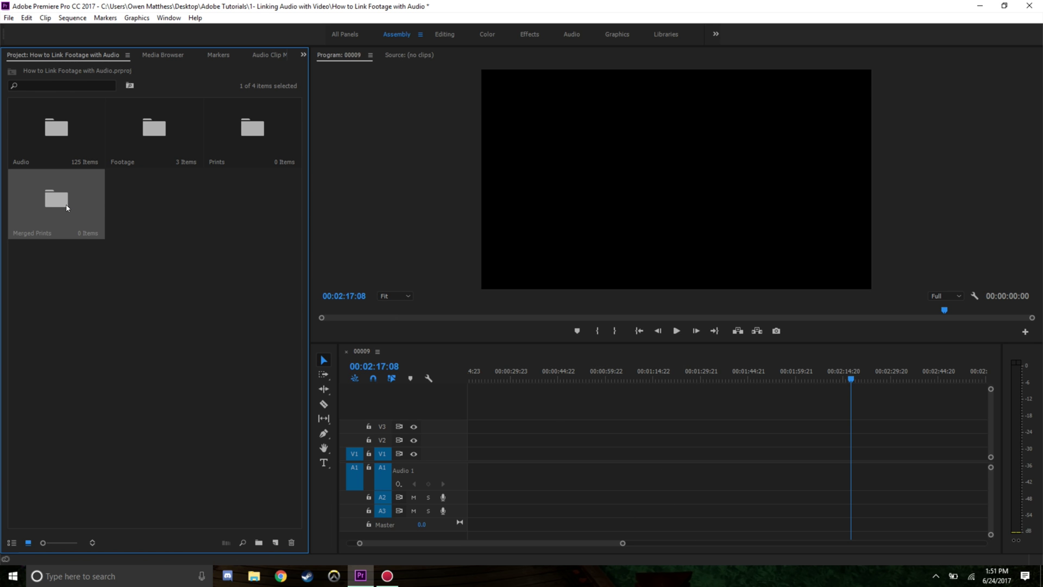
{"action": "left_click", "coordinate": [194, 227]}
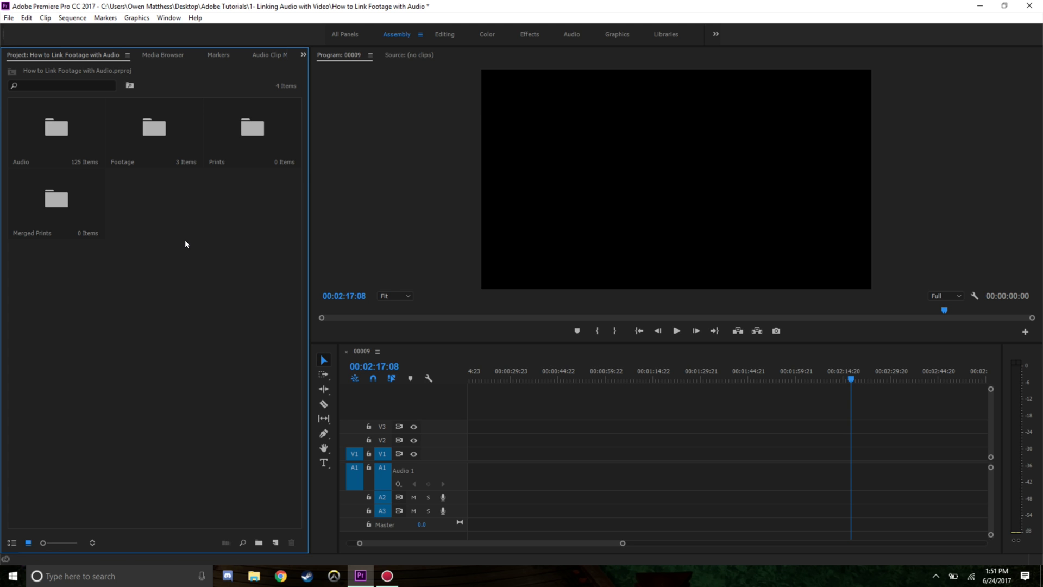
{"action": "double_click", "coordinate": [58, 219]}
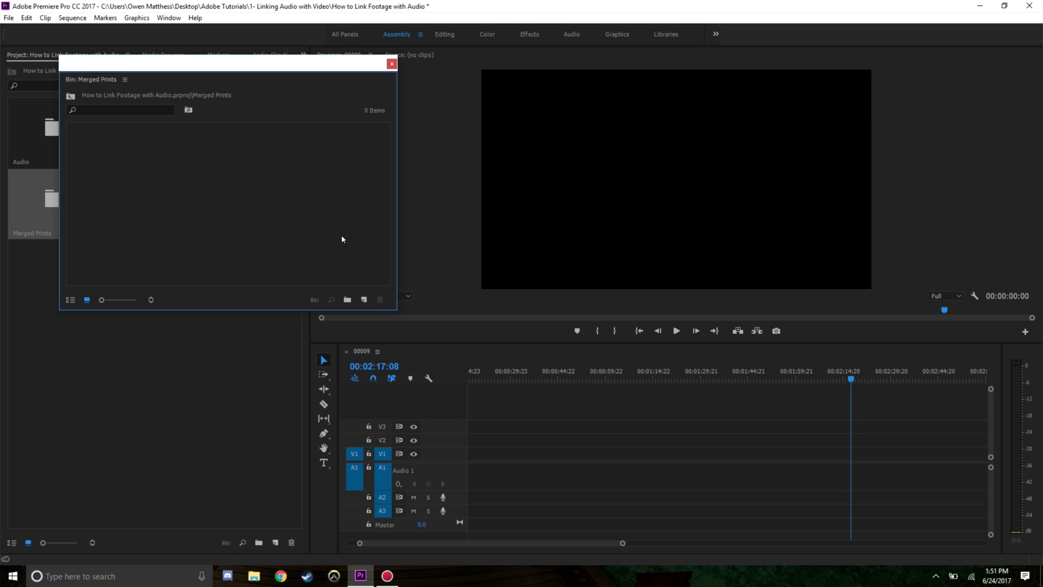
{"action": "left_click_drag", "start_coordinate": [391, 310], "coordinate": [441, 458]}
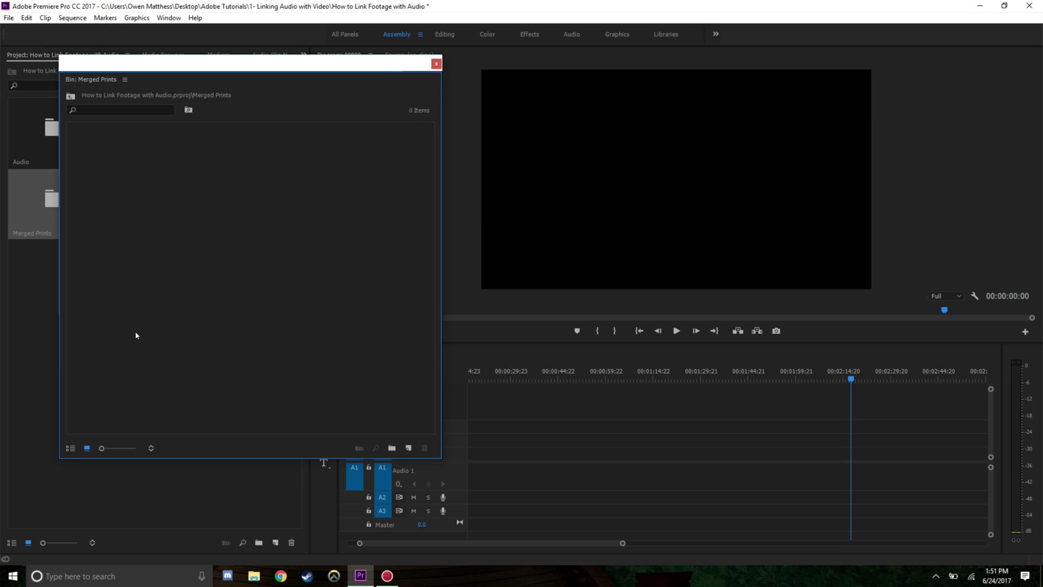
{"action": "left_click", "coordinate": [436, 63]}
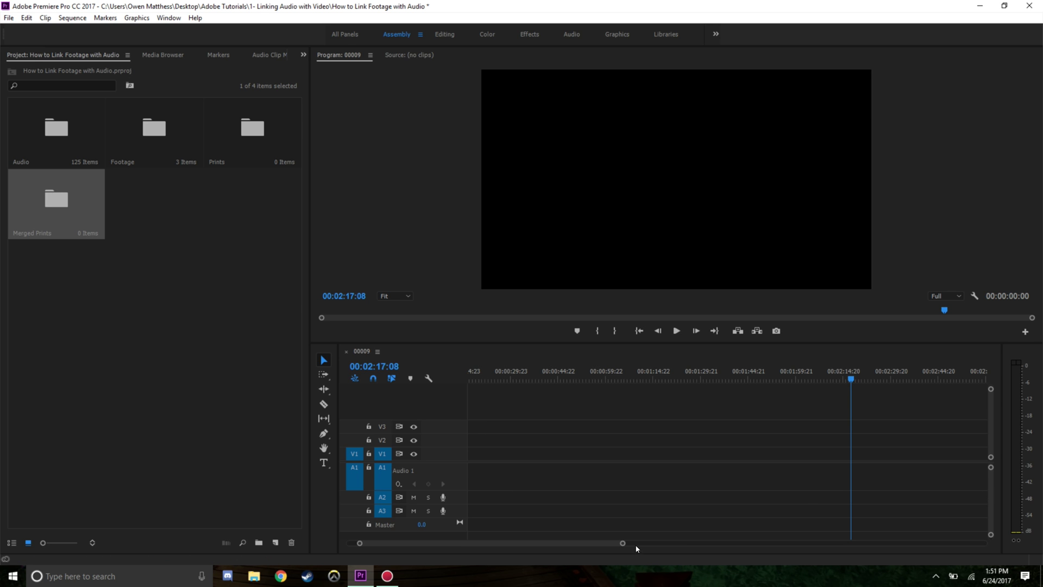
{"action": "left_click_drag", "start_coordinate": [624, 544], "coordinate": [874, 545]}
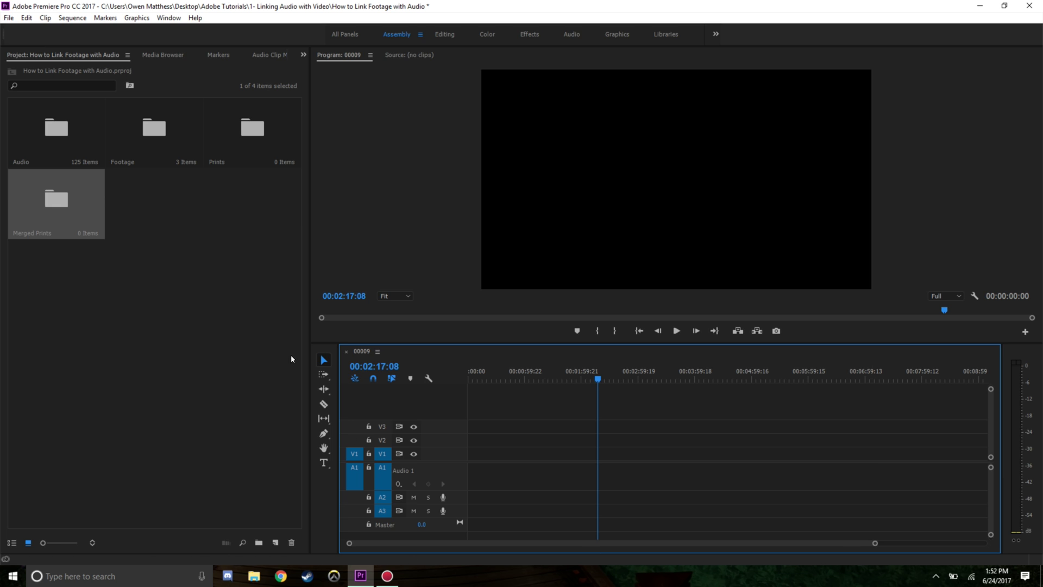
{"action": "left_click", "coordinate": [260, 315]}
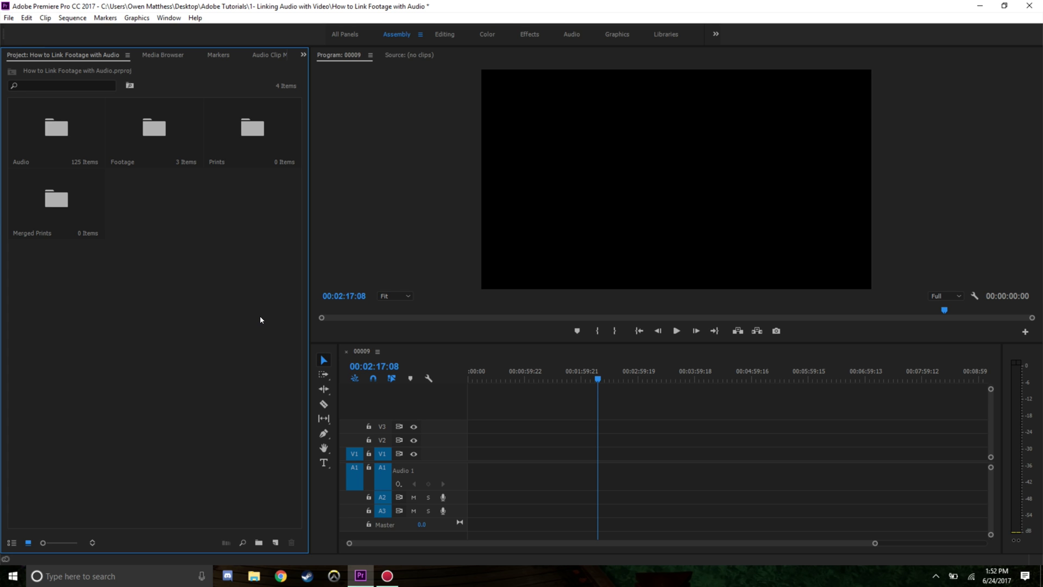
{"action": "double_click", "coordinate": [23, 186]}
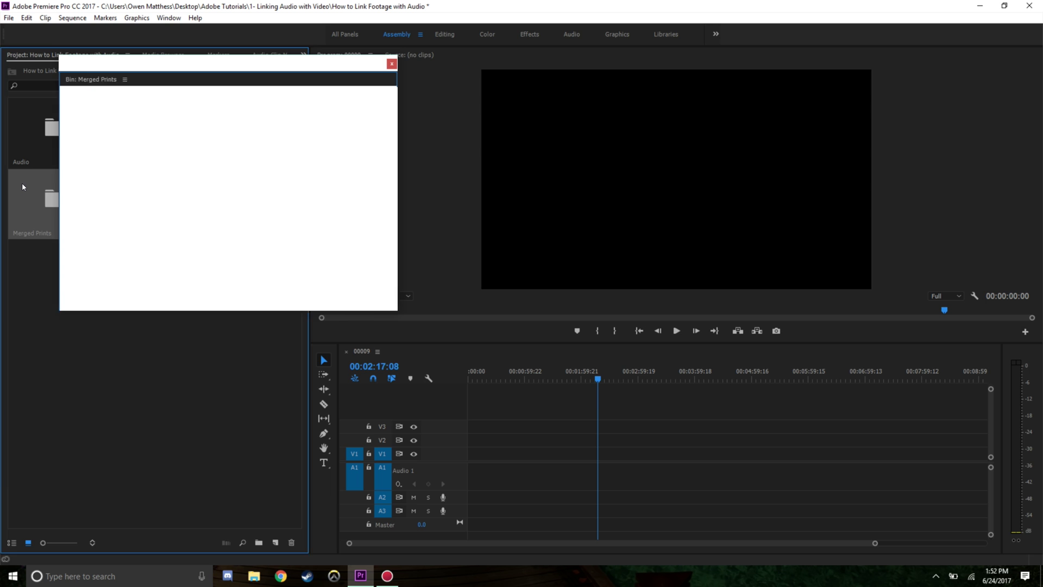
{"action": "left_click", "coordinate": [391, 65]}
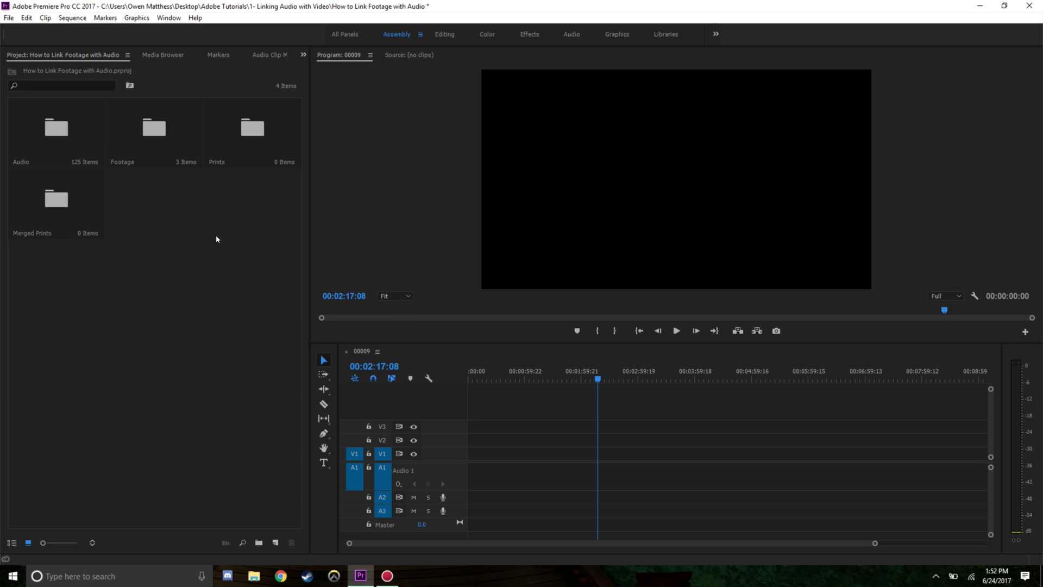